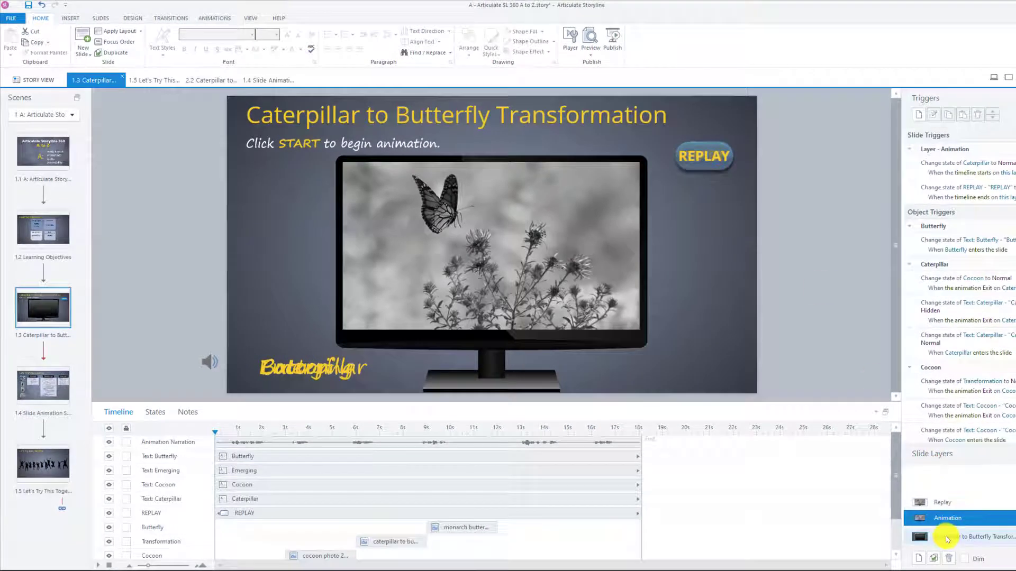
Search the illustrations library for "Monitor" and insert the black 1920 x 1458 widescreen monitor on slide 2.2
{"action": "left_click", "coordinate": [946, 539]}
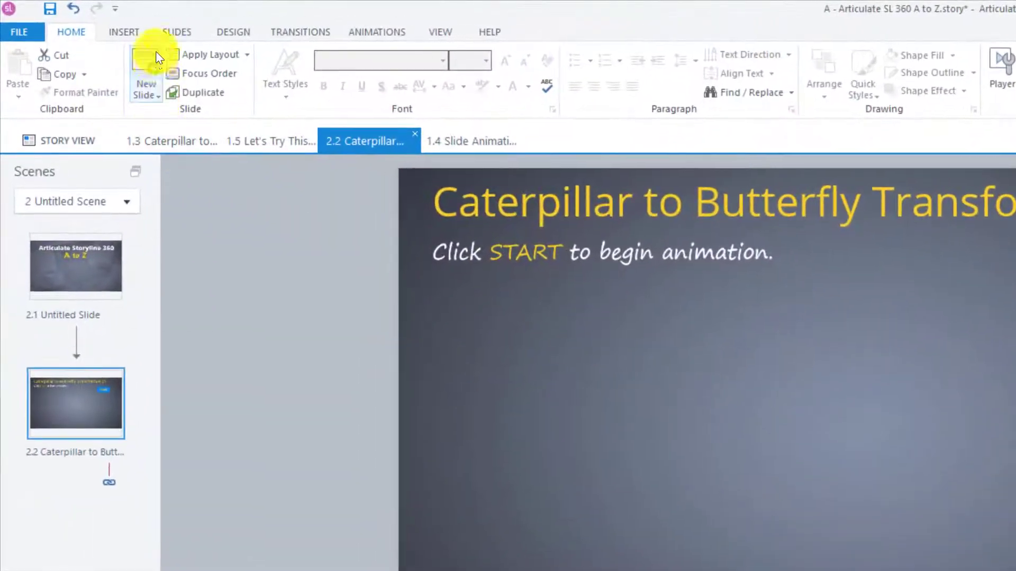
{"action": "left_click", "coordinate": [132, 32]}
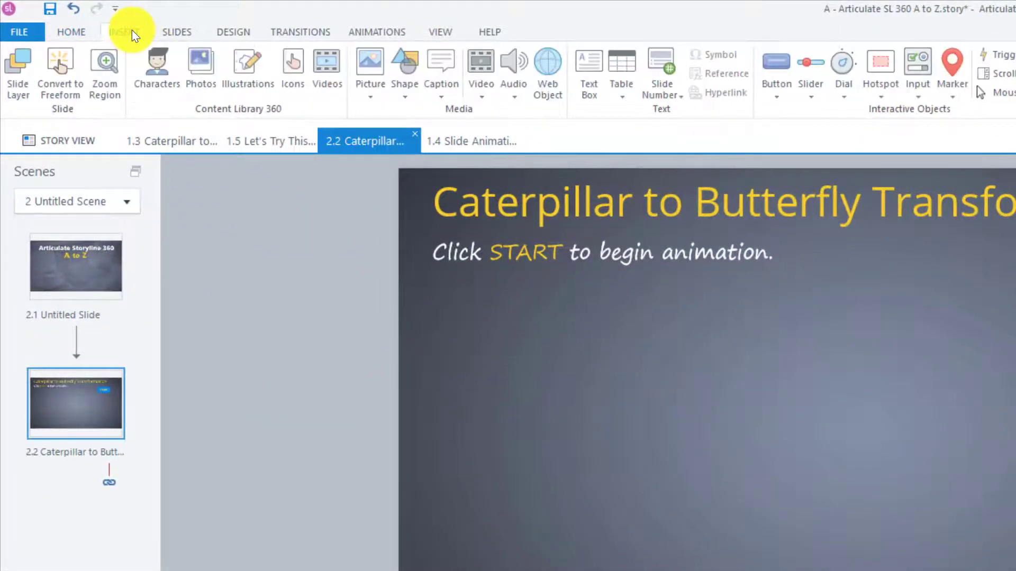
{"action": "left_click", "coordinate": [237, 76]}
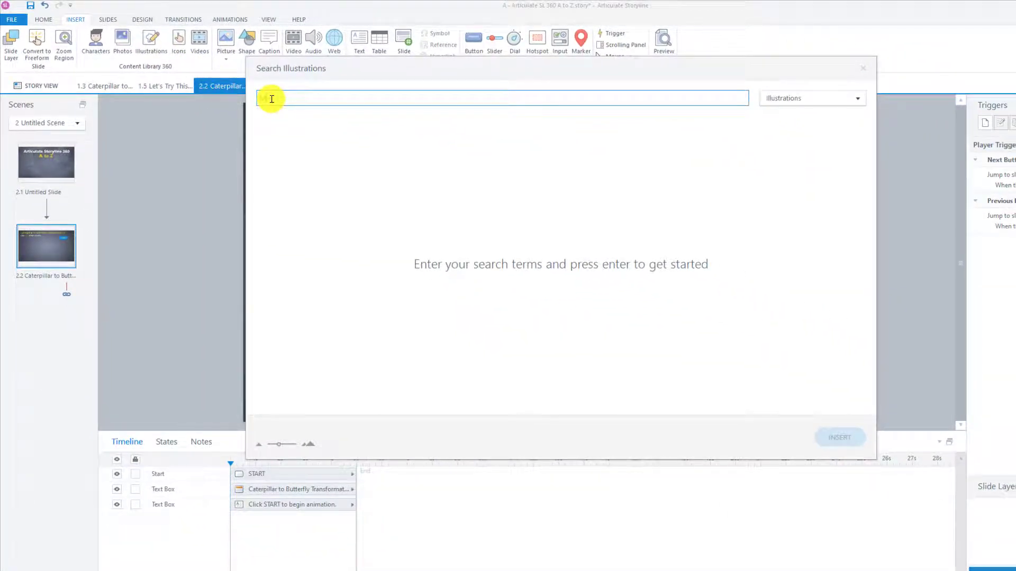
{"action": "key", "text": "Return"}
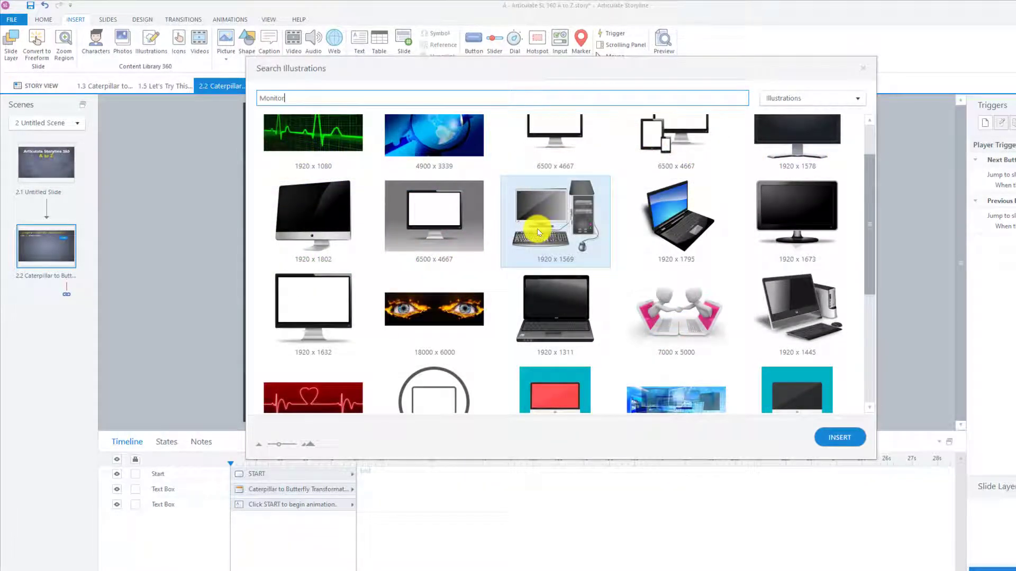
{"action": "scroll", "coordinate": [538, 233], "scroll_direction": "down", "scroll_amount": 2}
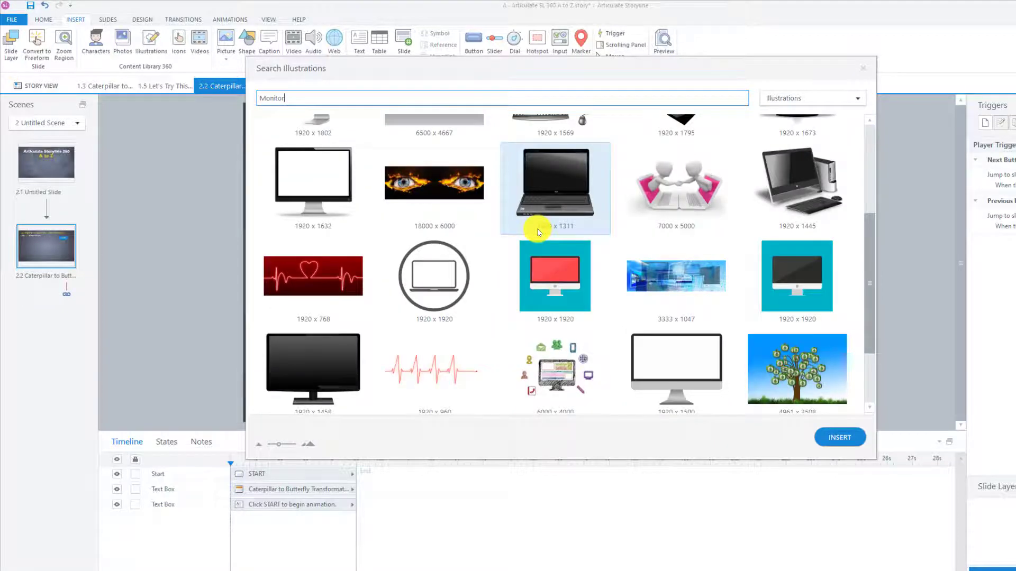
{"action": "scroll", "coordinate": [538, 233], "scroll_direction": "down", "scroll_amount": 1}
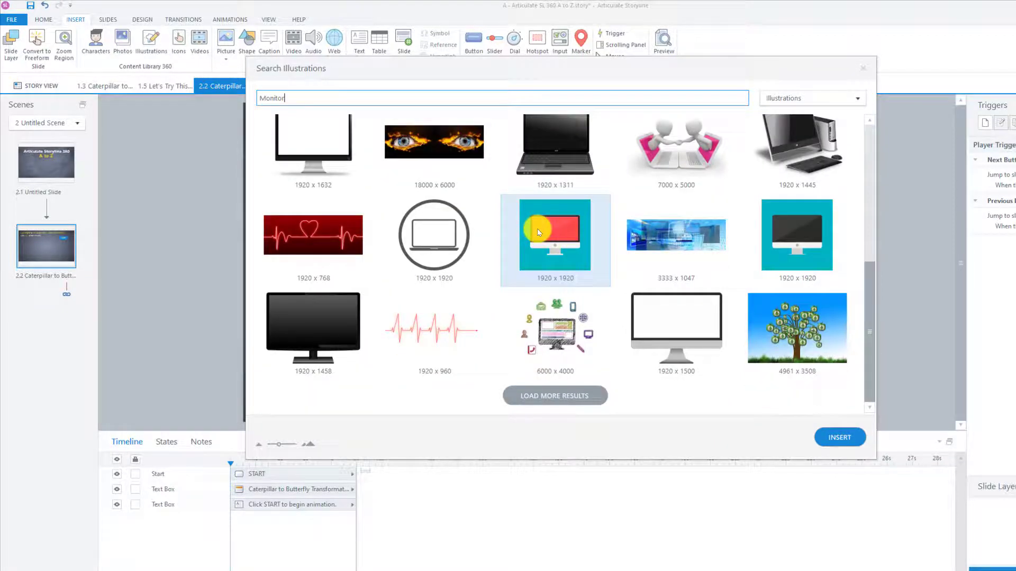
{"action": "left_click", "coordinate": [297, 332]}
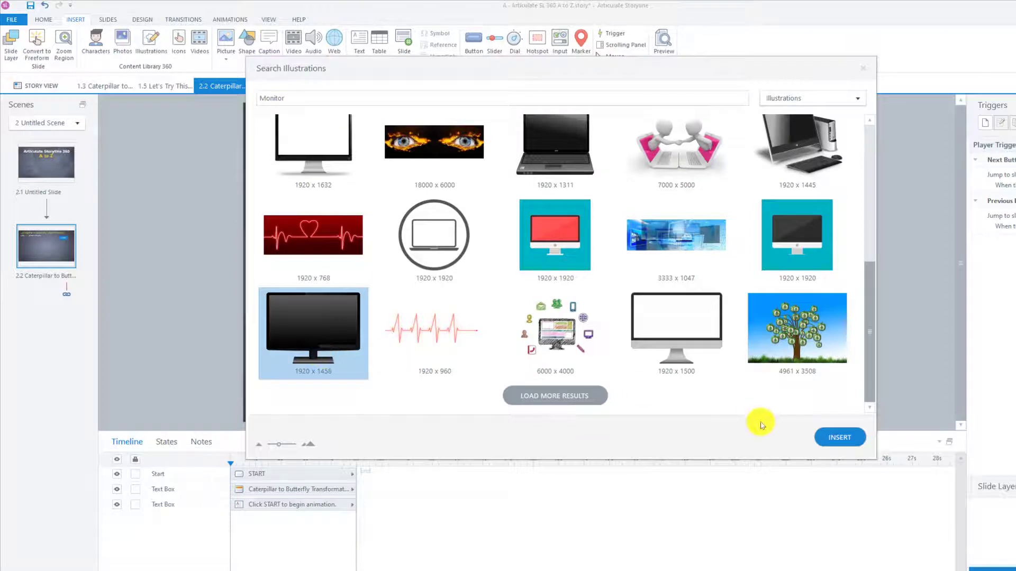
{"action": "left_click", "coordinate": [823, 440]}
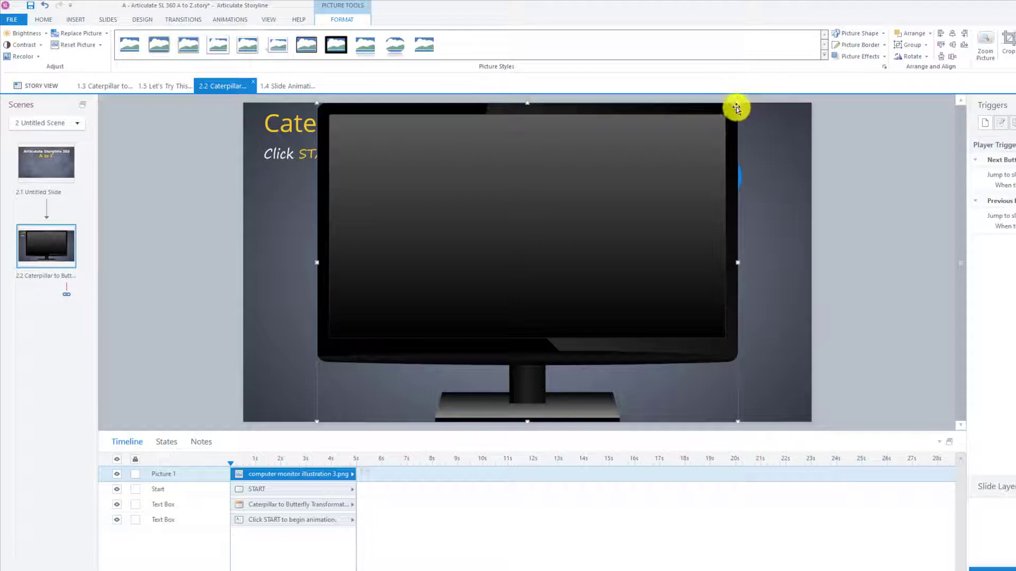
Shrink the monitor picture, center it beneath the slide's text, and move the START button clear of its right edge
{"action": "left_click_drag", "start_coordinate": [738, 101], "coordinate": [680, 180]}
{"action": "left_click_drag", "start_coordinate": [528, 261], "coordinate": [550, 267]}
{"action": "left_click", "coordinate": [695, 191]}
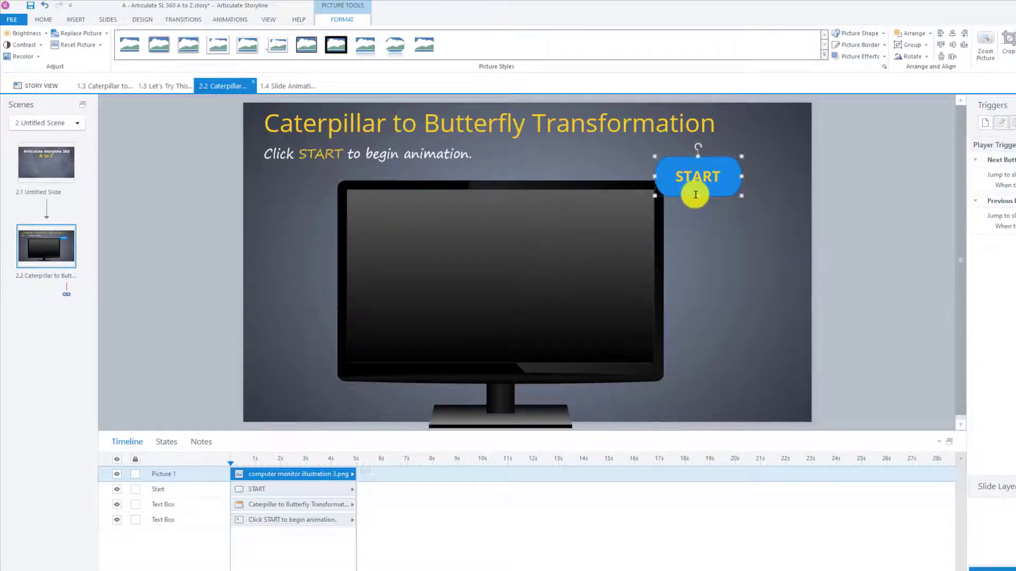
{"action": "left_click_drag", "start_coordinate": [683, 199], "coordinate": [761, 157]}
{"action": "left_click_drag", "start_coordinate": [601, 253], "coordinate": [629, 238]}
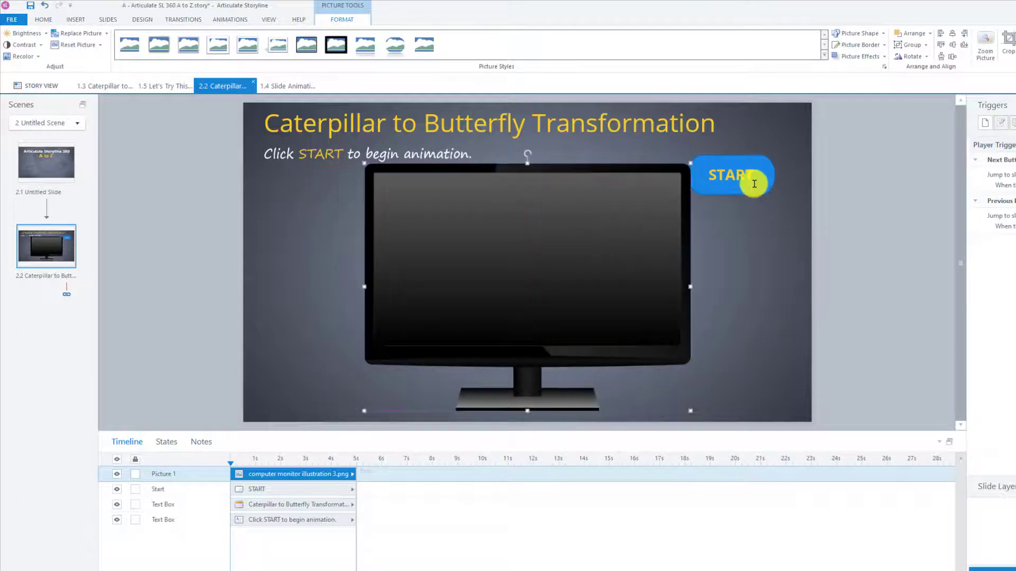
{"action": "left_click_drag", "start_coordinate": [753, 179], "coordinate": [774, 195]}
{"action": "left_click", "coordinate": [762, 231]}
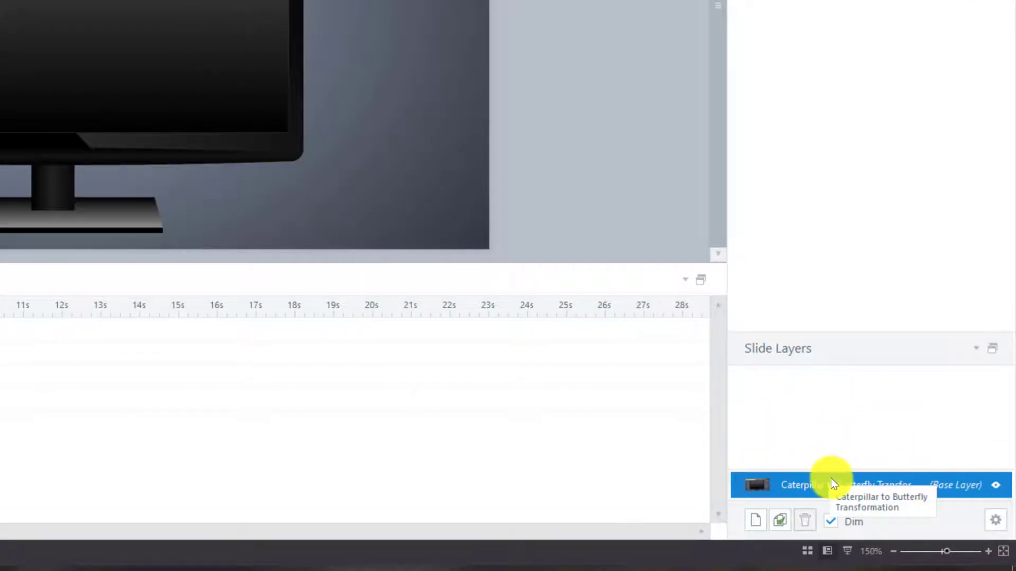
Duplicate the base layer and rename the copy Animation
{"action": "right_click", "coordinate": [814, 481]}
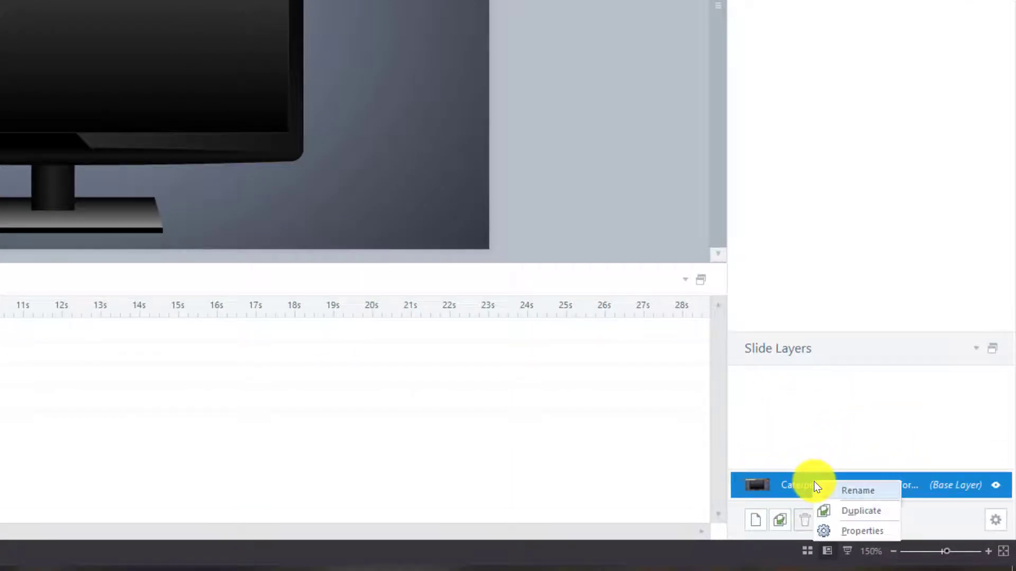
{"action": "left_click", "coordinate": [846, 510]}
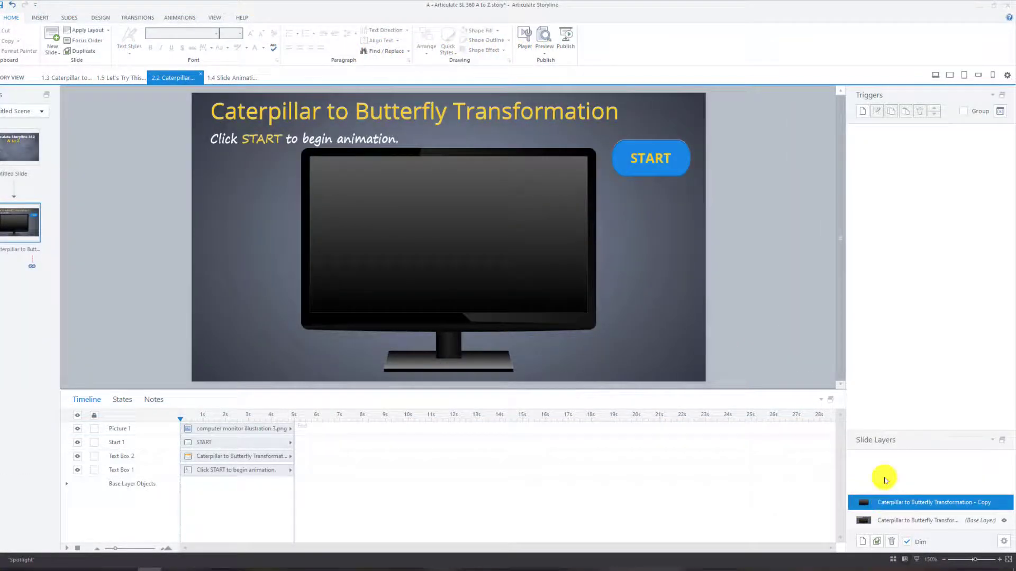
{"action": "right_click", "coordinate": [889, 503]}
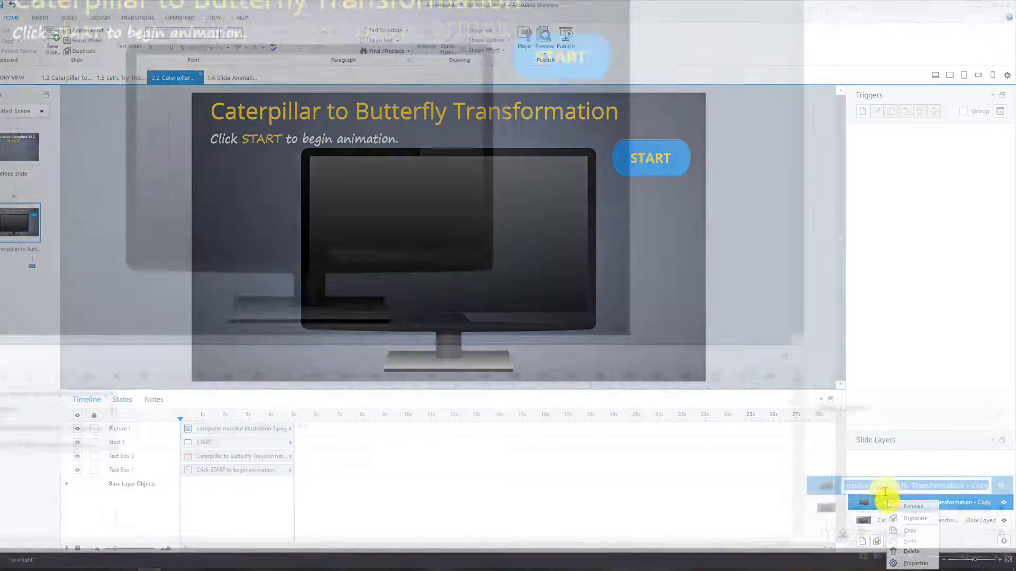
{"action": "left_click", "coordinate": [911, 507]}
{"action": "type", "text": "Animat"}
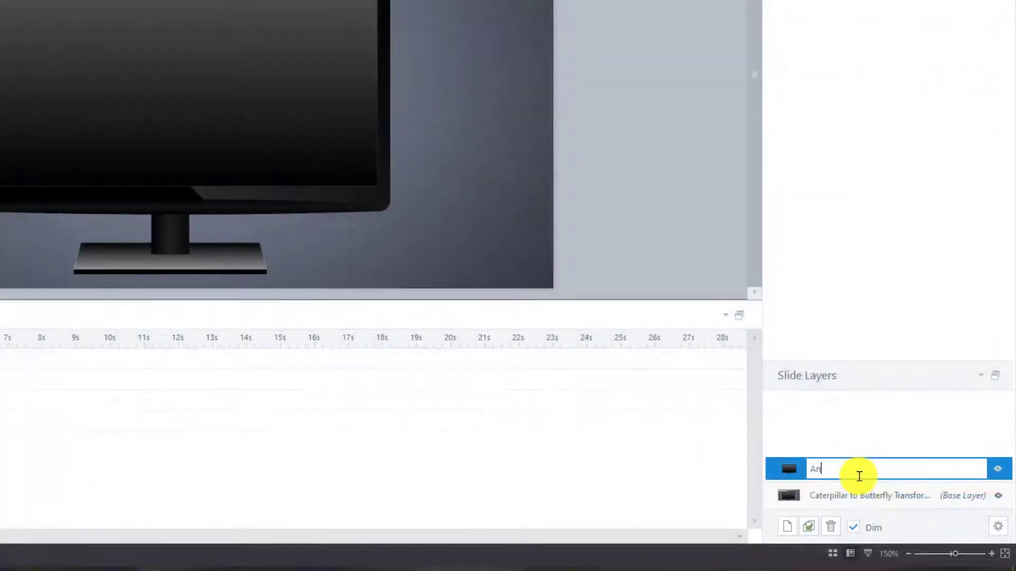
{"action": "type", "text": "ion"}
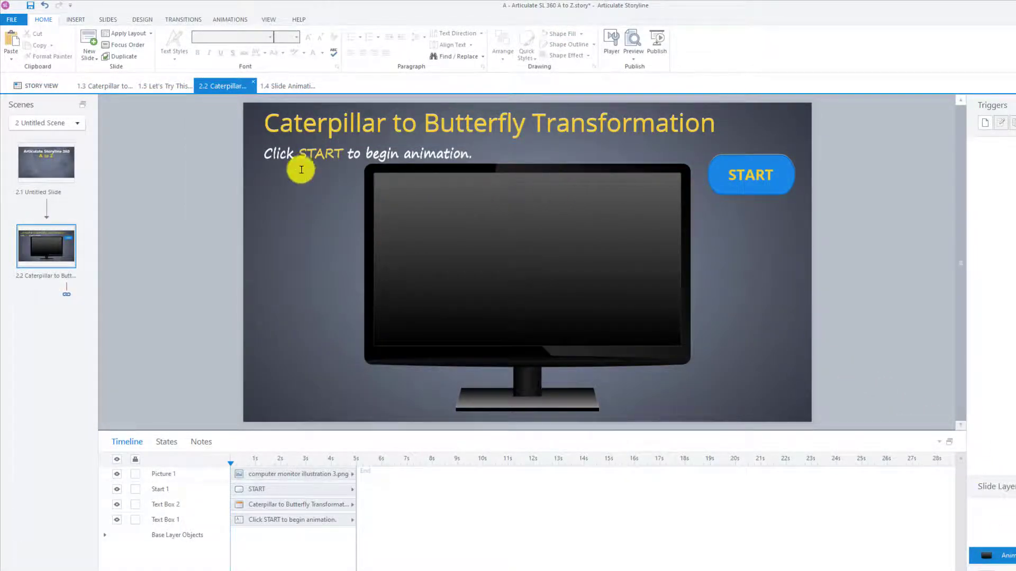
Delete the duplicated instruction and title text boxes from the Animation layer
{"action": "left_click", "coordinate": [326, 159]}
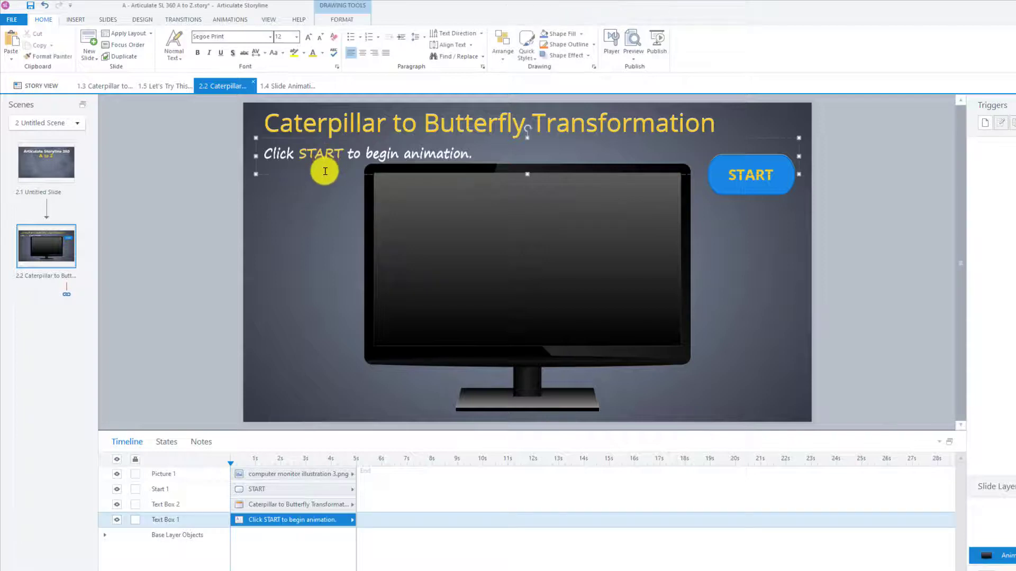
{"action": "left_click", "coordinate": [325, 175]}
{"action": "key", "text": "Escape"}
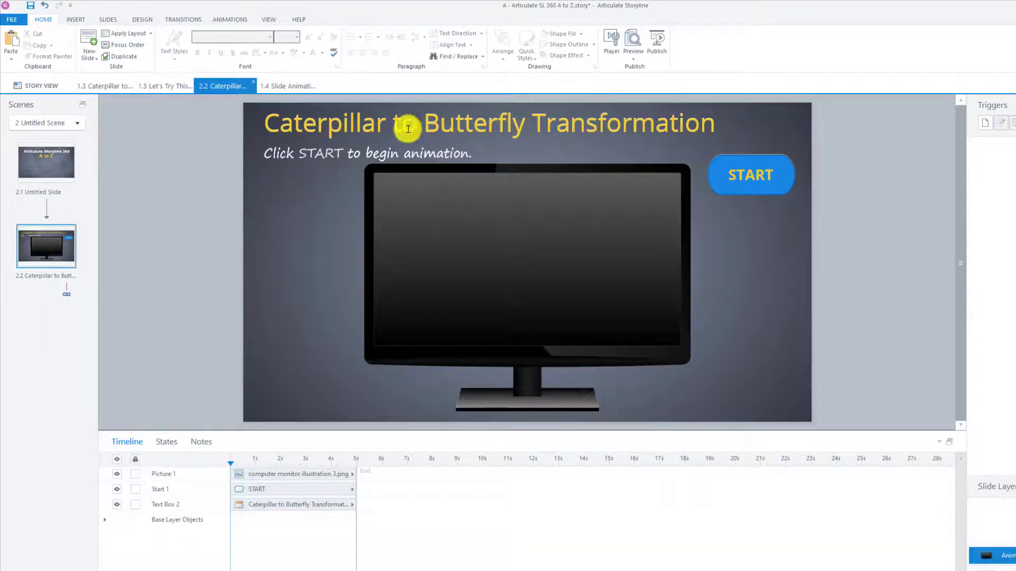
{"action": "left_click", "coordinate": [401, 130]}
{"action": "key", "text": "ctrl+z"}
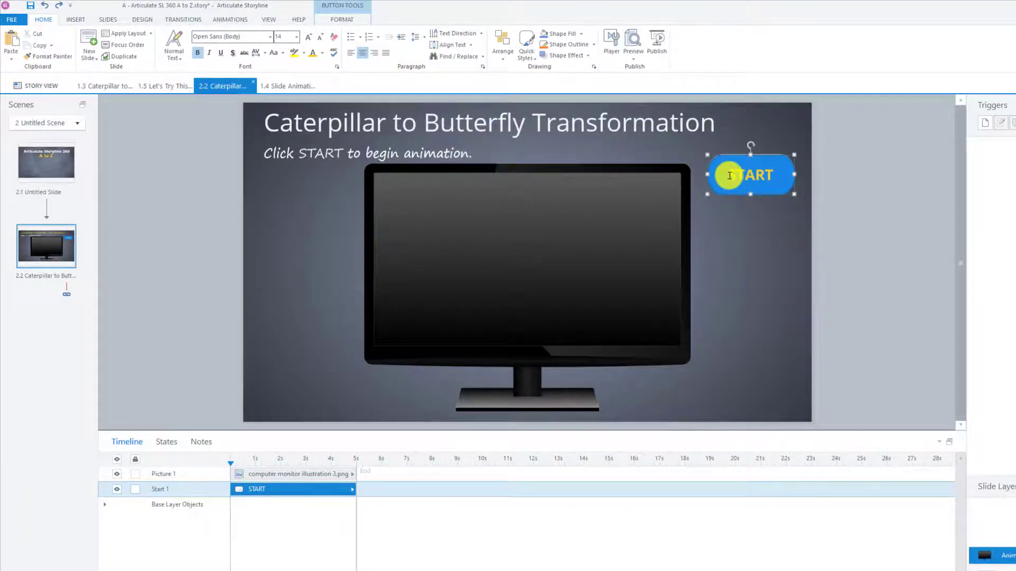
Change the START button's label to REPLAY on the Animation layer and rename the button object Replay
{"action": "right_click", "coordinate": [791, 174]}
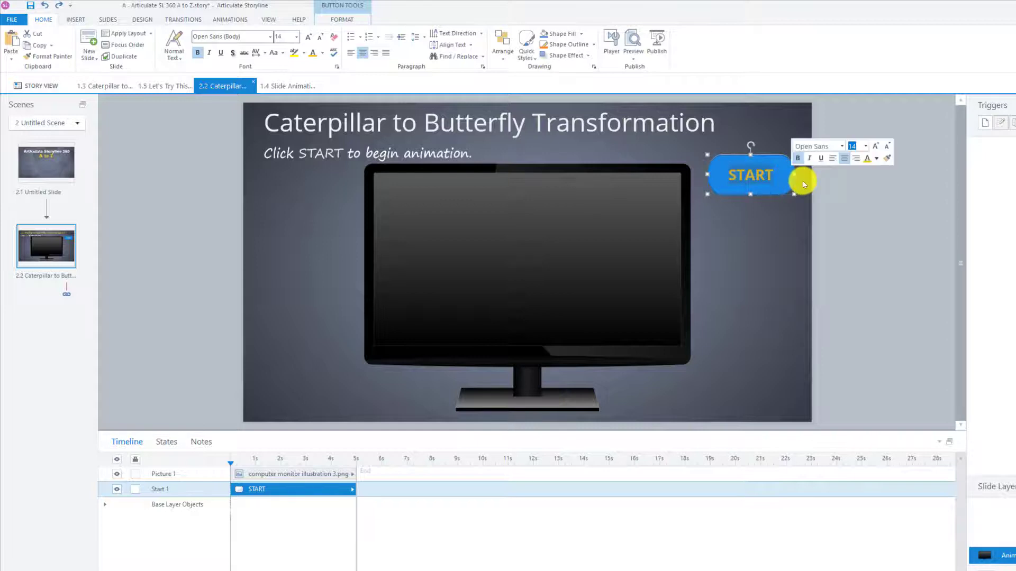
{"action": "type", "text": "REPLAY"}
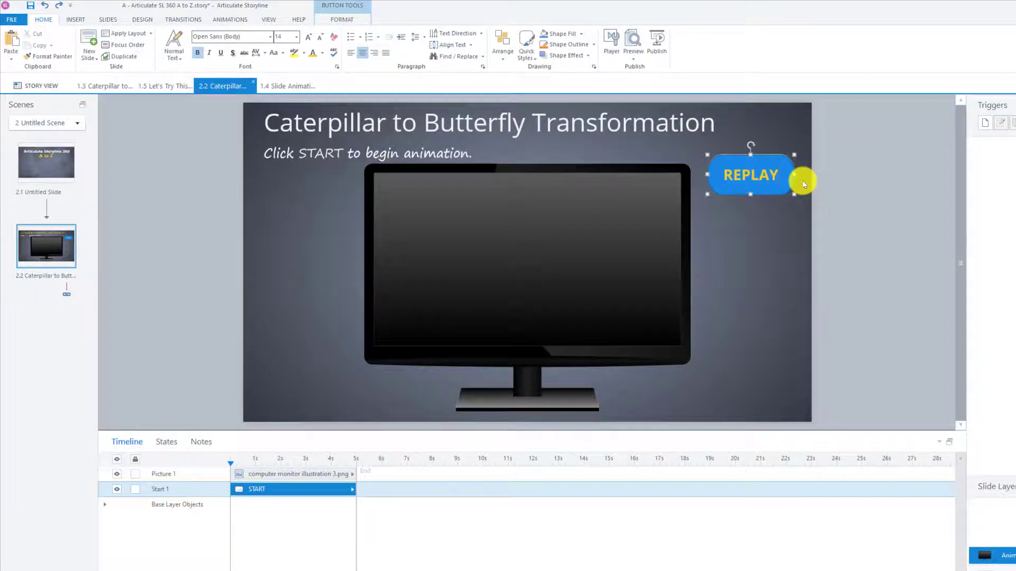
{"action": "left_click", "coordinate": [165, 494]}
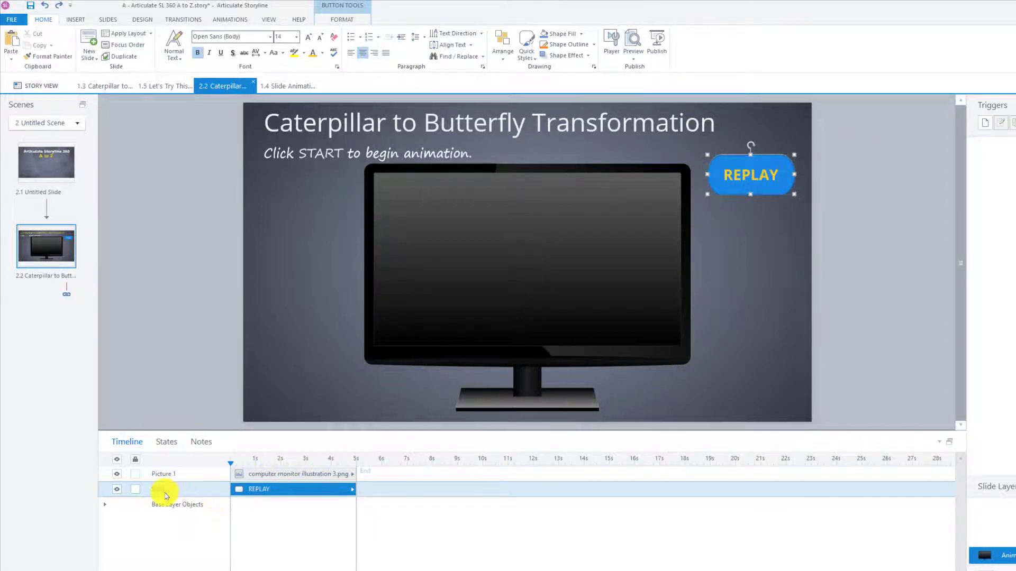
{"action": "right_click", "coordinate": [169, 497]}
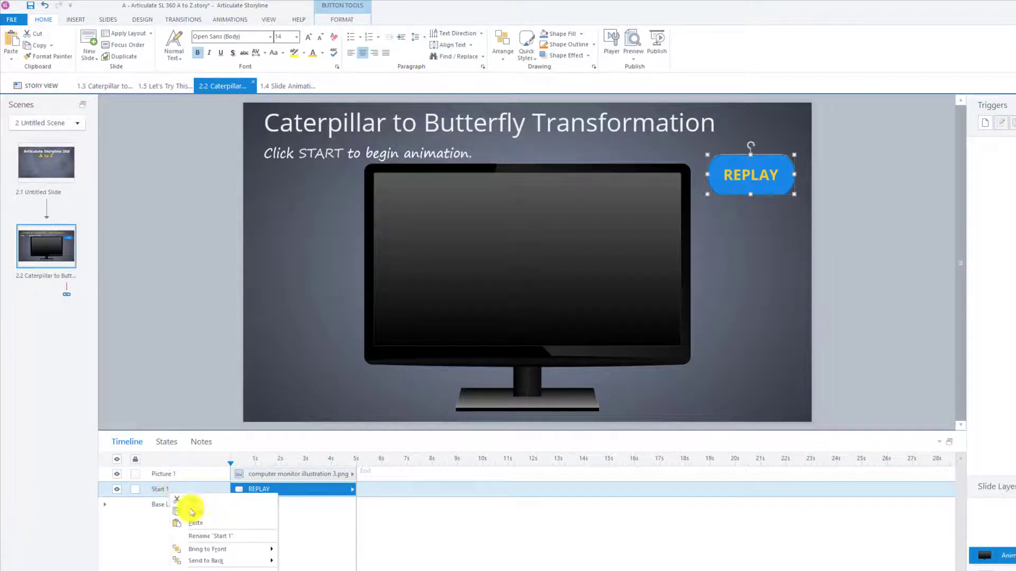
{"action": "left_click", "coordinate": [186, 535]}
{"action": "type", "text": "Replay"}
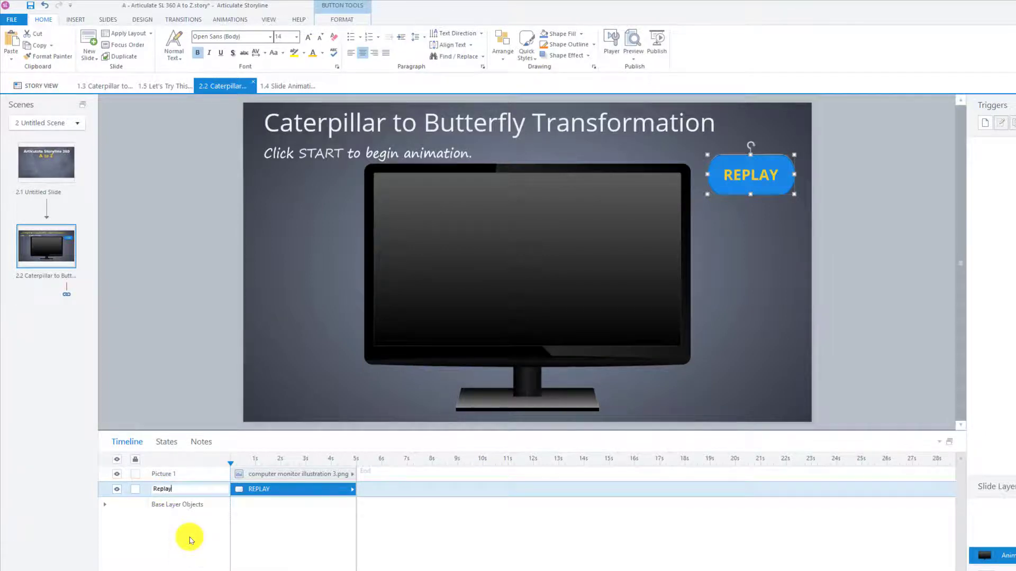
{"action": "left_click", "coordinate": [336, 427]}
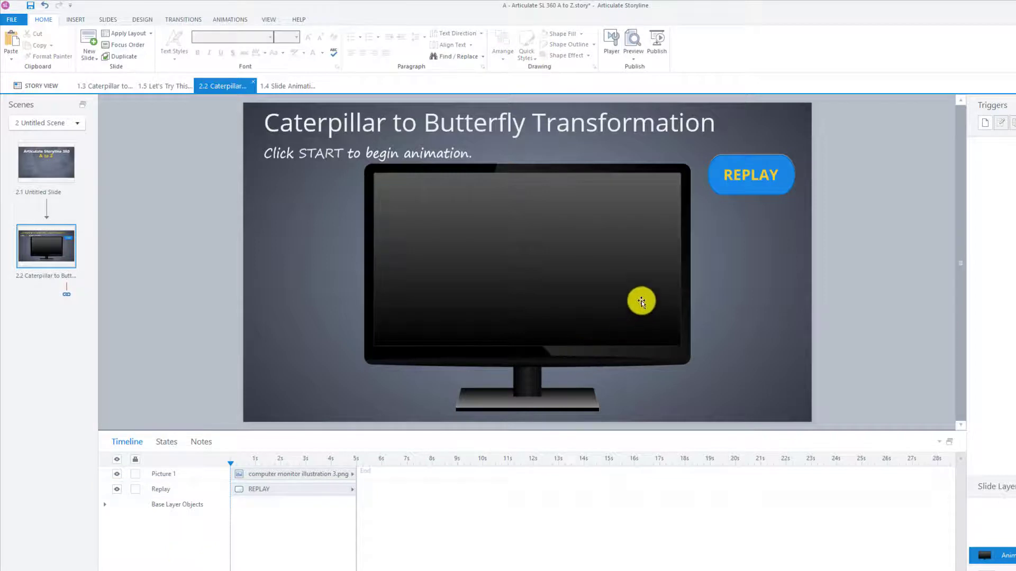
Set the REPLAY button's initial state to Hidden
{"action": "left_click", "coordinate": [748, 194]}
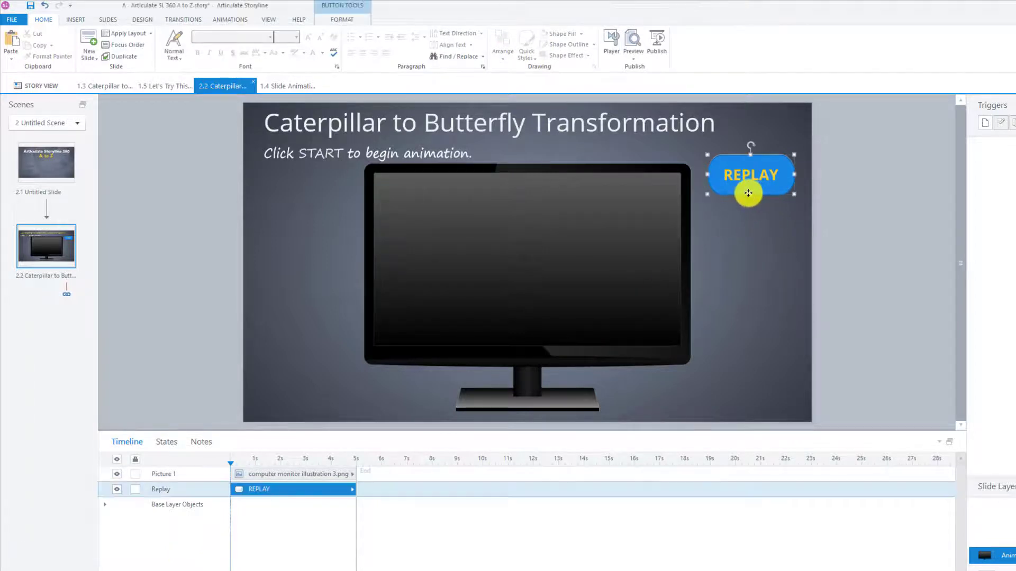
{"action": "left_click_drag", "start_coordinate": [748, 193], "coordinate": [747, 191]}
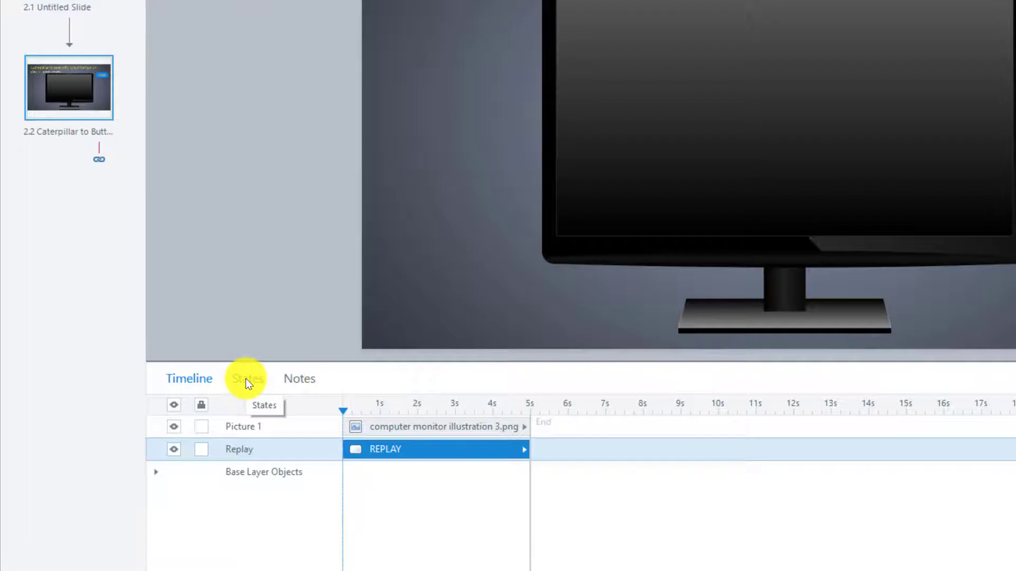
{"action": "left_click", "coordinate": [246, 378]}
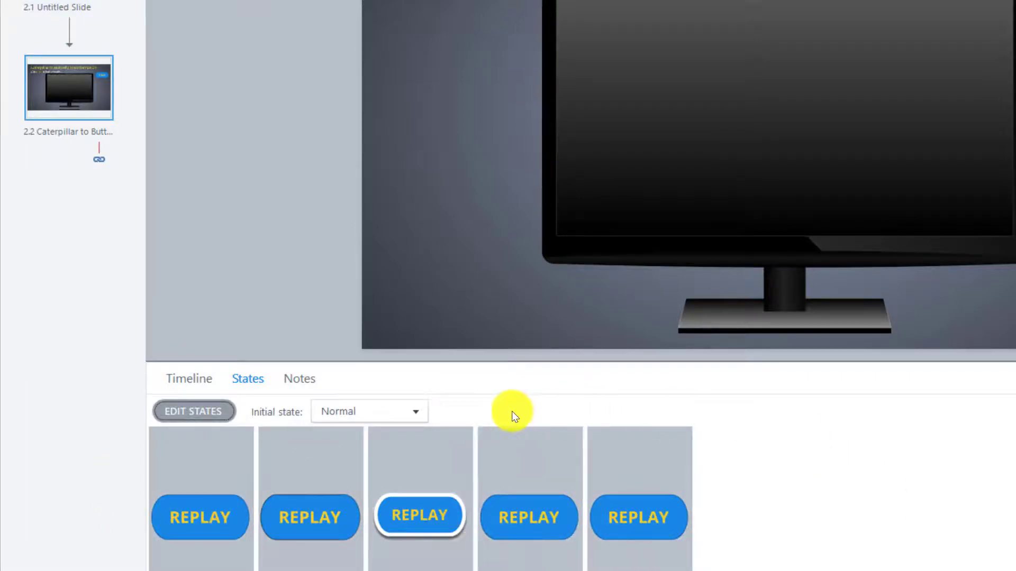
{"action": "left_click", "coordinate": [416, 414]}
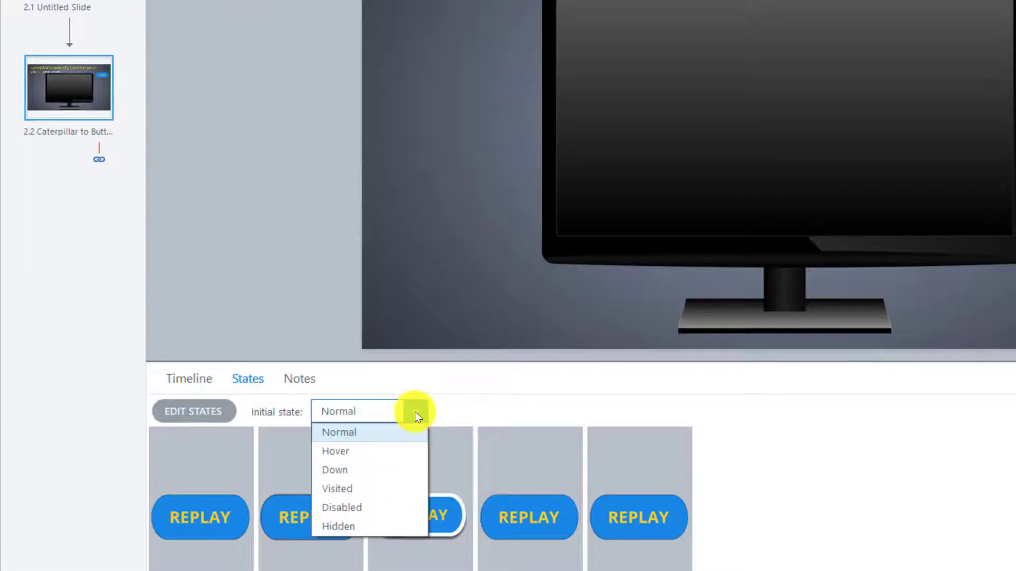
{"action": "left_click", "coordinate": [344, 526]}
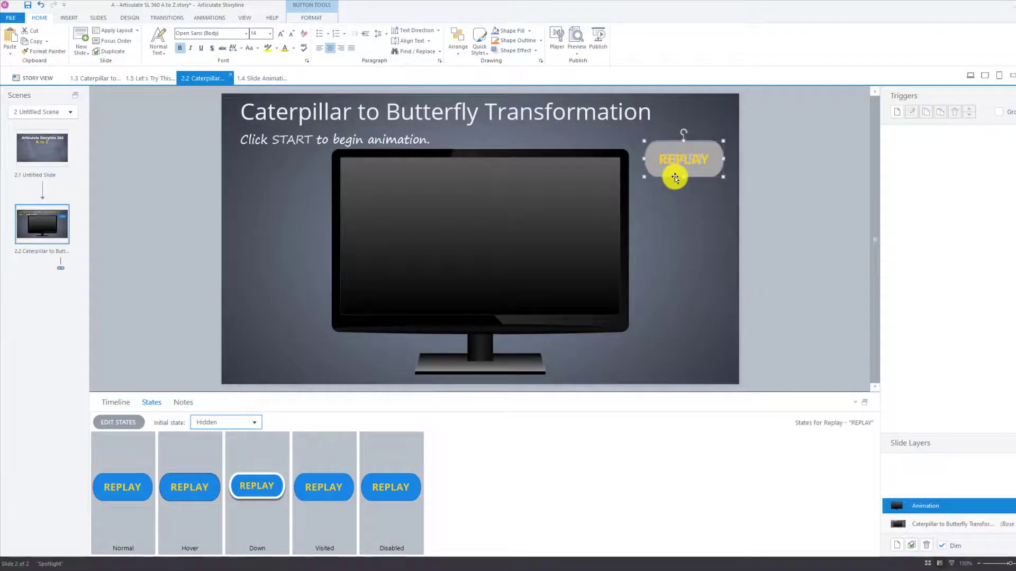
Display the Animation layer's timeline and search the Content Library photos for caterpillar
{"action": "left_click", "coordinate": [113, 402]}
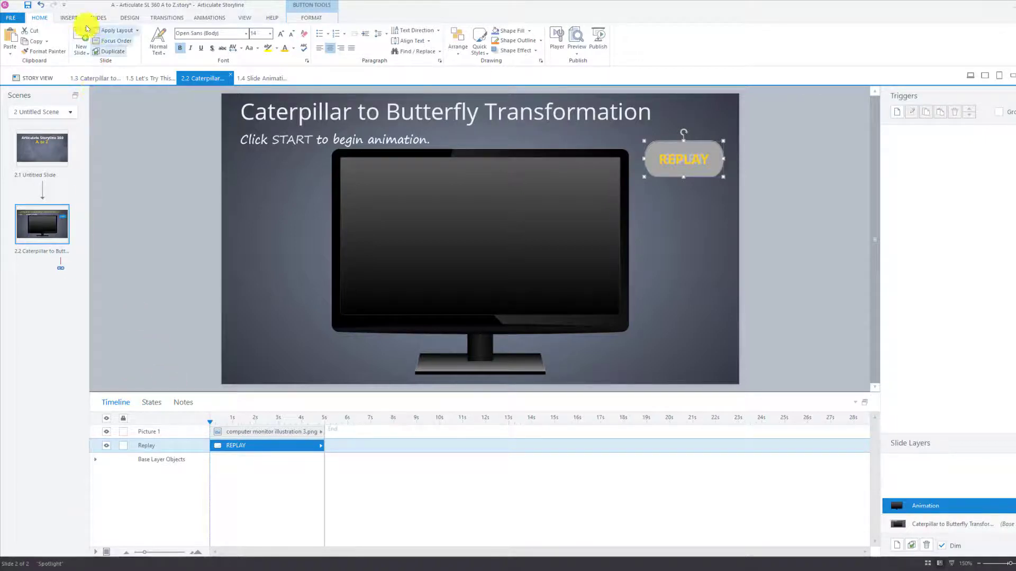
{"action": "left_click", "coordinate": [72, 21]}
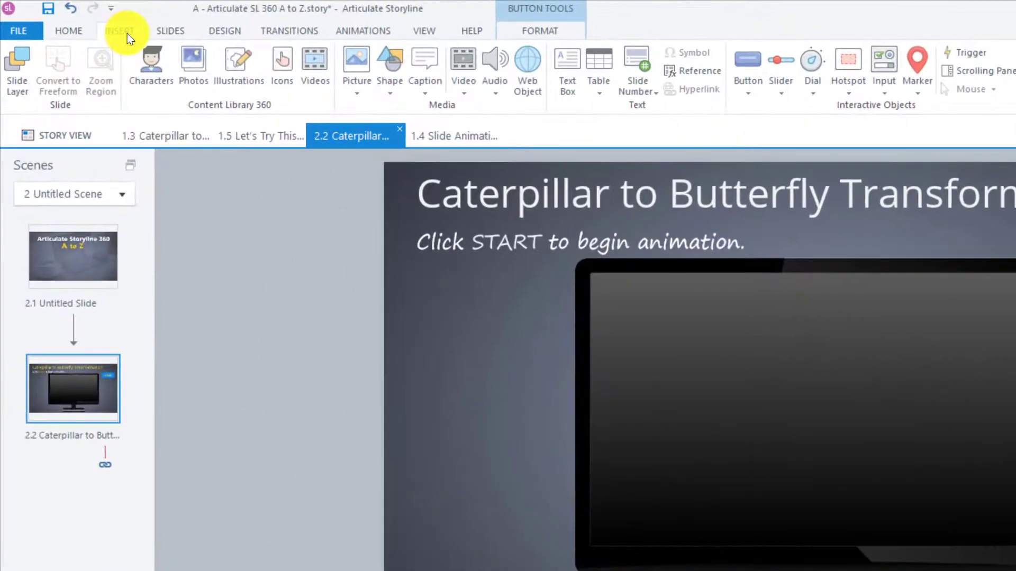
{"action": "left_click", "coordinate": [190, 61]}
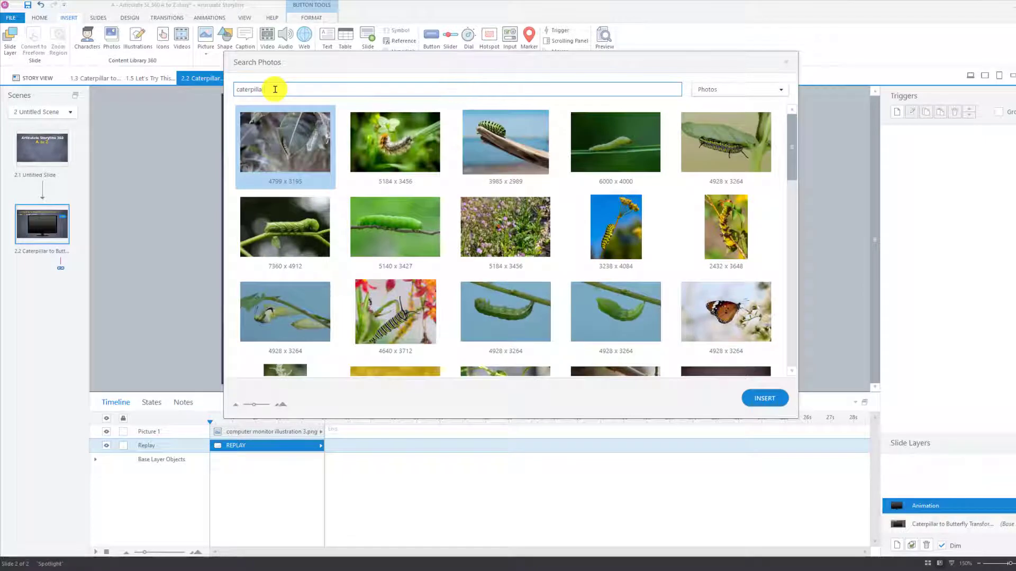
Load further caterpillar results and insert the 3504 x 2336 photo of the green, black-striped caterpillar on a stem
{"action": "scroll", "coordinate": [382, 154], "scroll_direction": "down", "scroll_amount": 10}
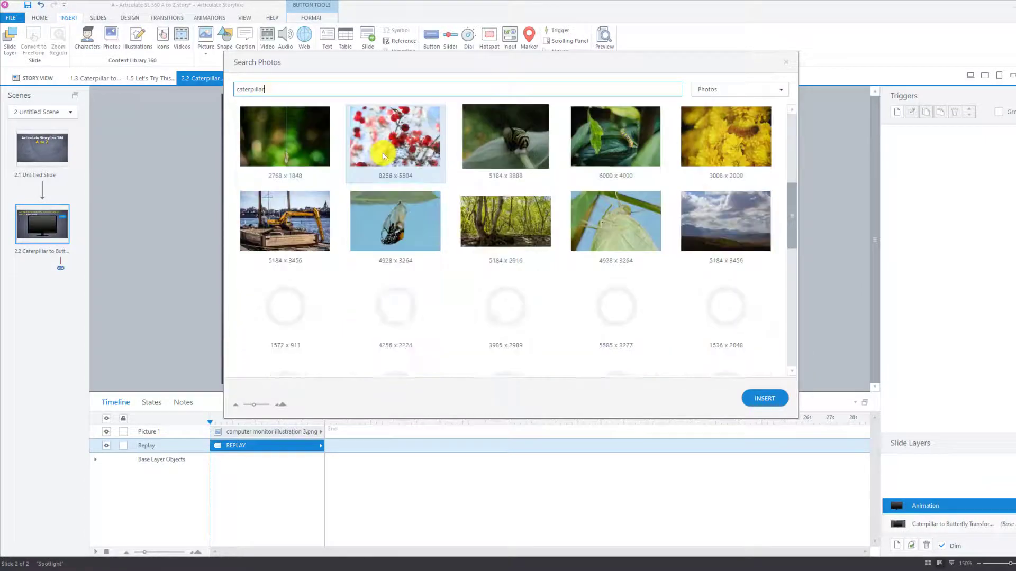
{"action": "scroll", "coordinate": [383, 153], "scroll_direction": "down", "scroll_amount": 3}
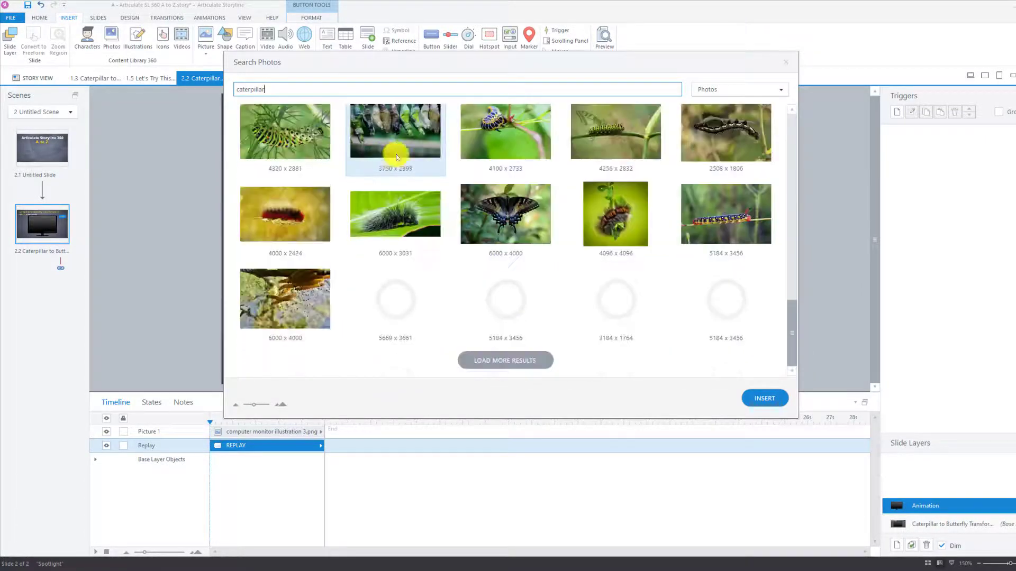
{"action": "left_click", "coordinate": [517, 370]}
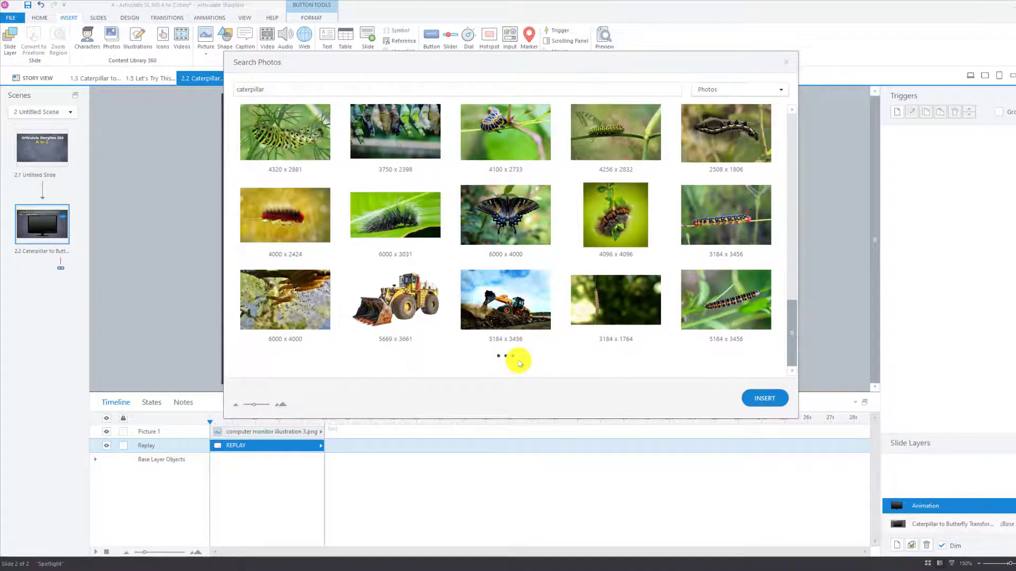
{"action": "scroll", "coordinate": [521, 347], "scroll_direction": "down", "scroll_amount": 5}
{"action": "scroll", "coordinate": [522, 345], "scroll_direction": "down", "scroll_amount": 5}
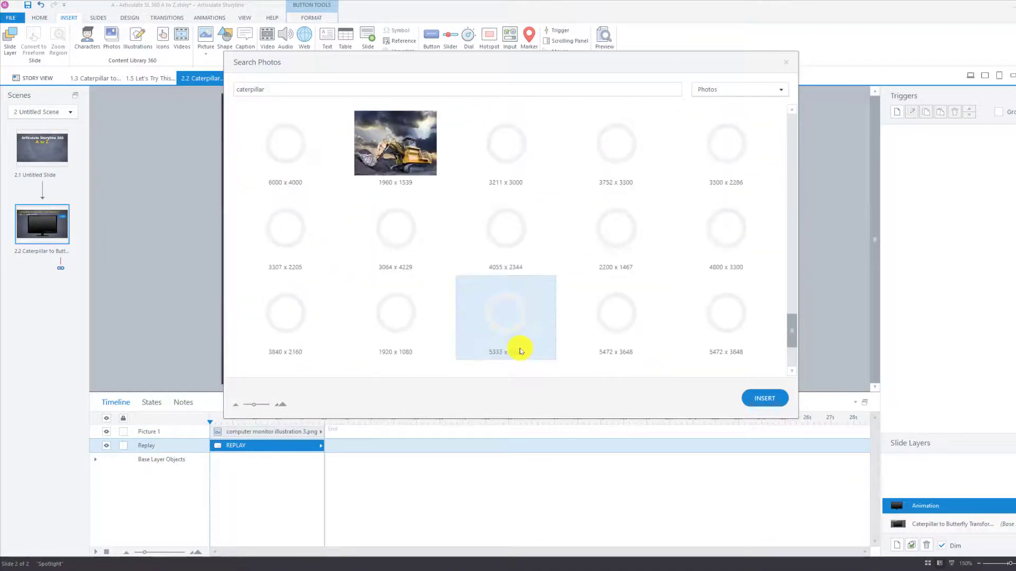
{"action": "left_click", "coordinate": [516, 371]}
{"action": "scroll", "coordinate": [499, 369], "scroll_direction": "down", "scroll_amount": 5}
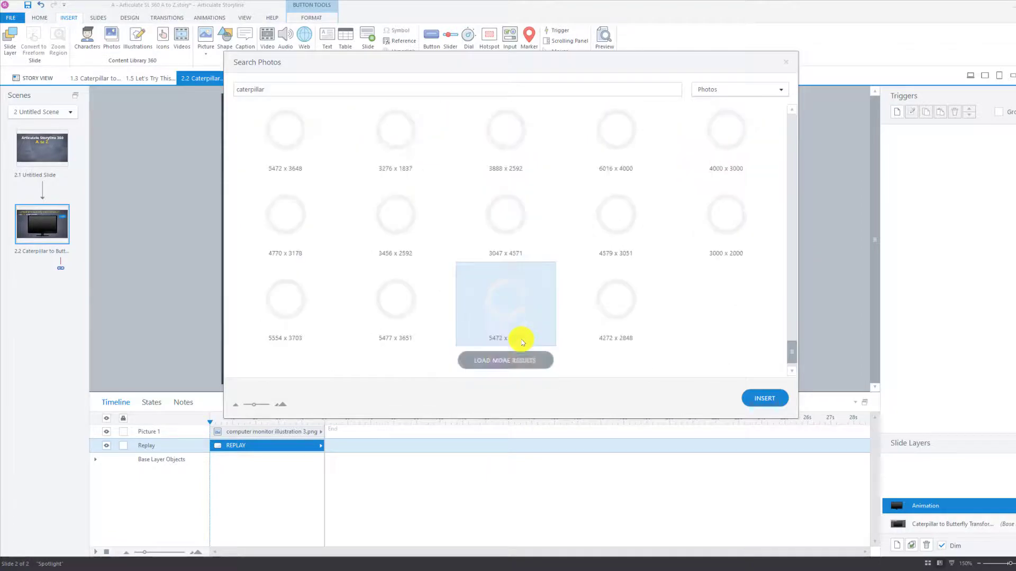
{"action": "left_click", "coordinate": [502, 357]}
{"action": "scroll", "coordinate": [504, 354], "scroll_direction": "down", "scroll_amount": 3}
{"action": "scroll", "coordinate": [506, 352], "scroll_direction": "down", "scroll_amount": 5}
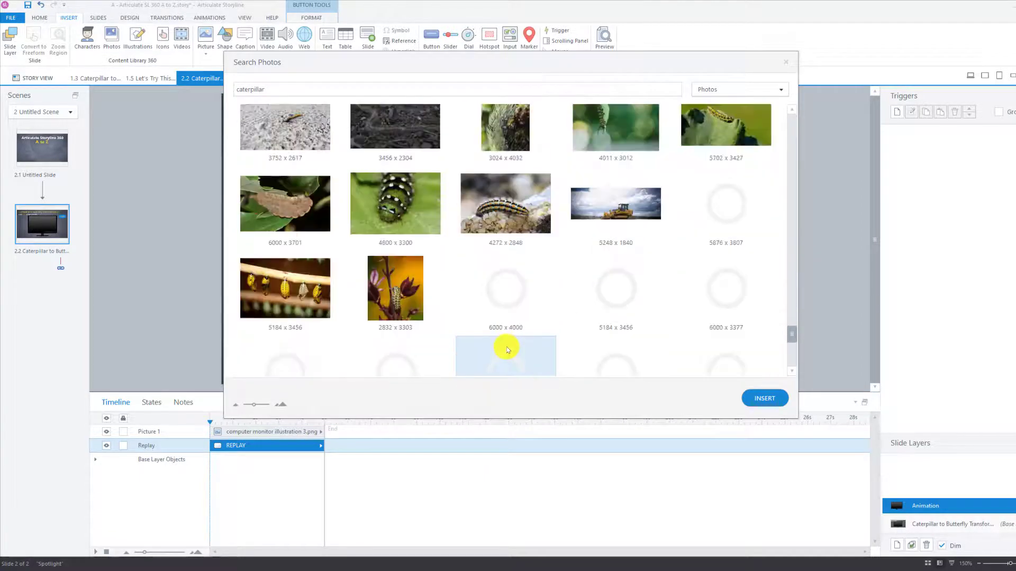
{"action": "scroll", "coordinate": [508, 341], "scroll_direction": "down", "scroll_amount": 2}
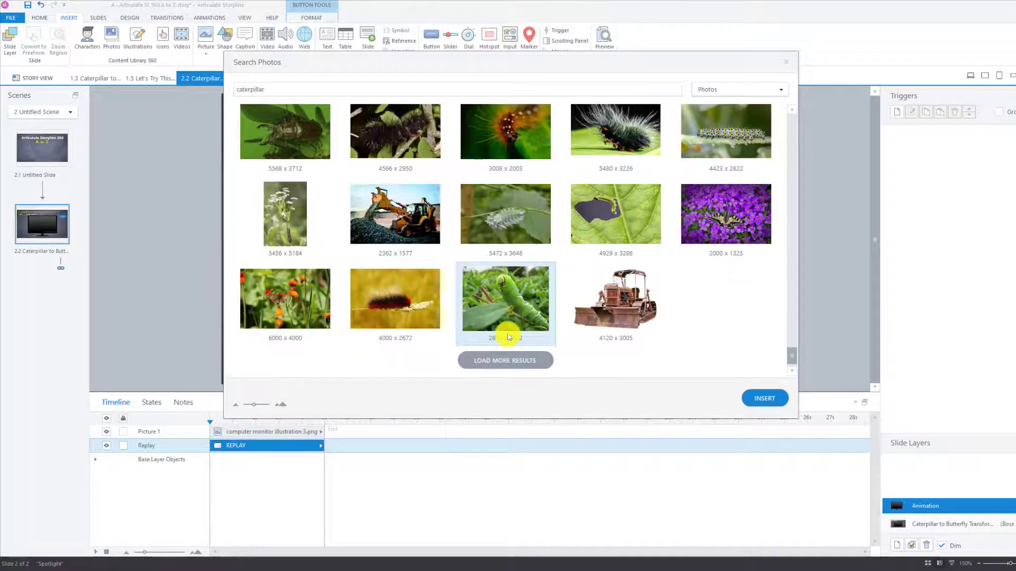
{"action": "scroll", "coordinate": [625, 334], "scroll_direction": "down", "scroll_amount": 5}
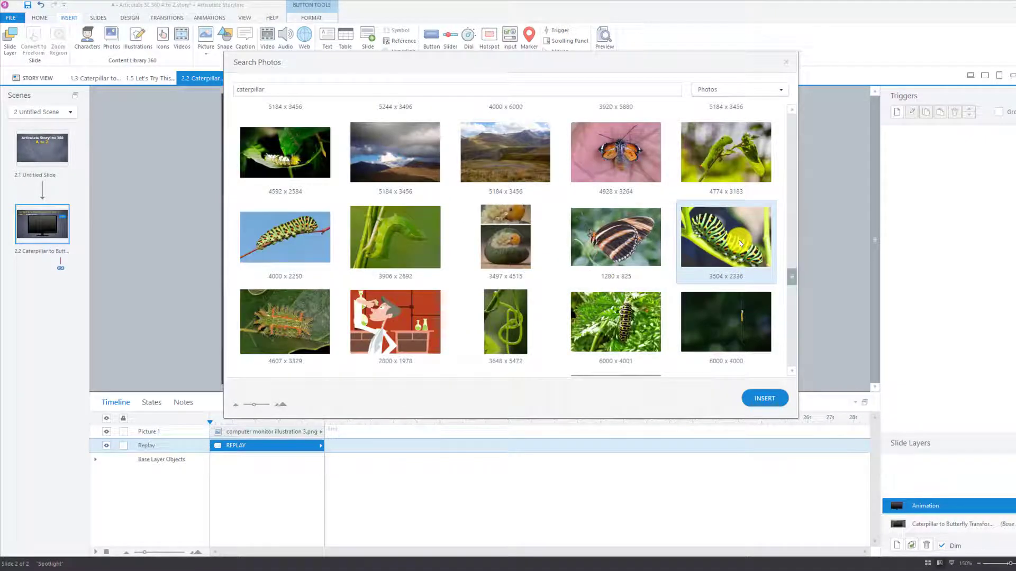
{"action": "left_click", "coordinate": [740, 243]}
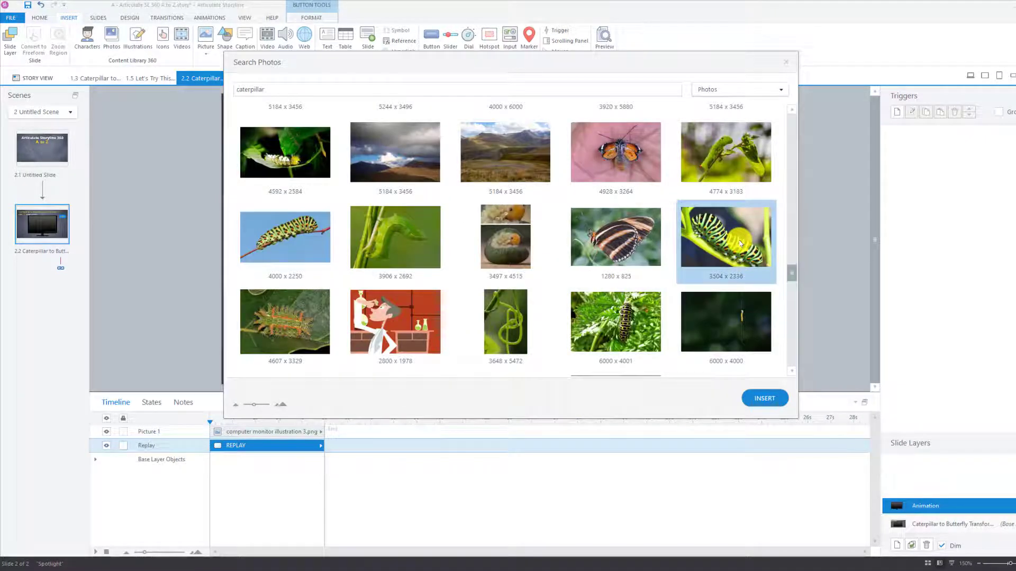
{"action": "left_click", "coordinate": [765, 399]}
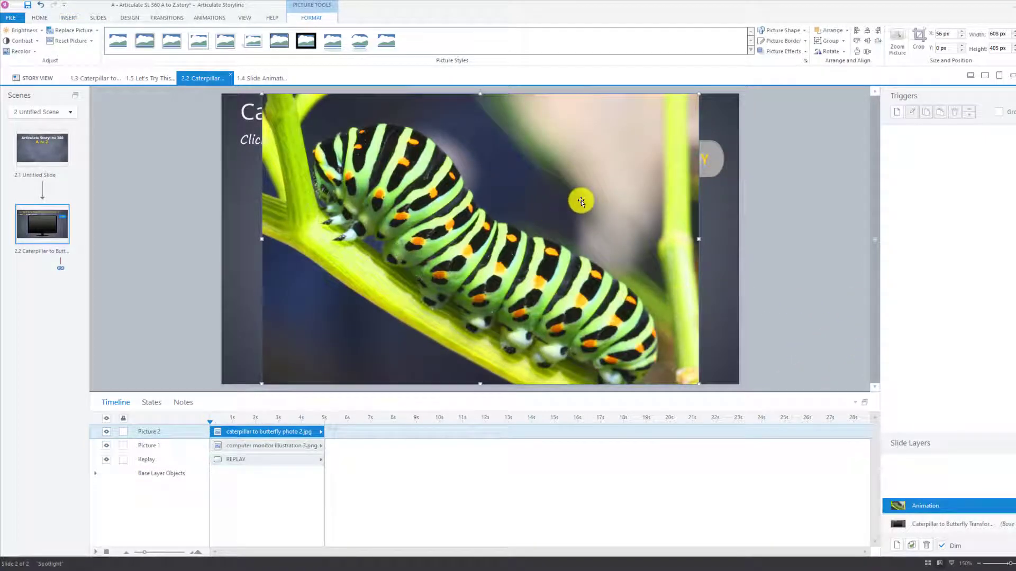
Scale the caterpillar photo to about 386 by 257 px and align it with the monitor screen's upper-left corner
{"action": "left_click_drag", "start_coordinate": [510, 194], "coordinate": [571, 234]}
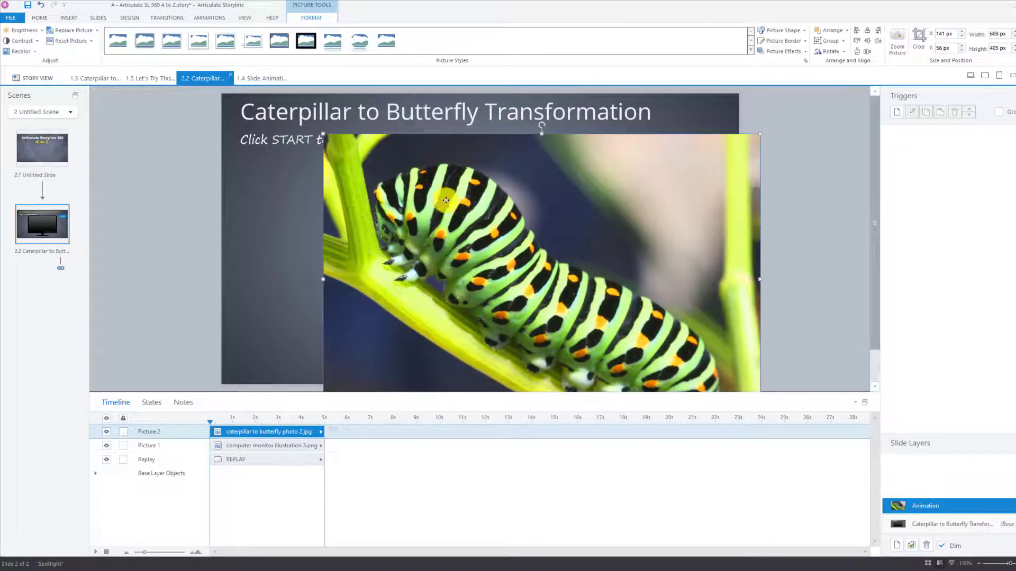
{"action": "left_click_drag", "start_coordinate": [446, 200], "coordinate": [408, 202]}
{"action": "left_click_drag", "start_coordinate": [780, 159], "coordinate": [560, 228]}
{"action": "left_click_drag", "start_coordinate": [462, 291], "coordinate": [462, 221]}
{"action": "left_click_drag", "start_coordinate": [676, 381], "coordinate": [620, 343]}
Crop the caterpillar photo's top and bottom edges, reducing its height to about 221 px
{"action": "left_click", "coordinate": [918, 37]}
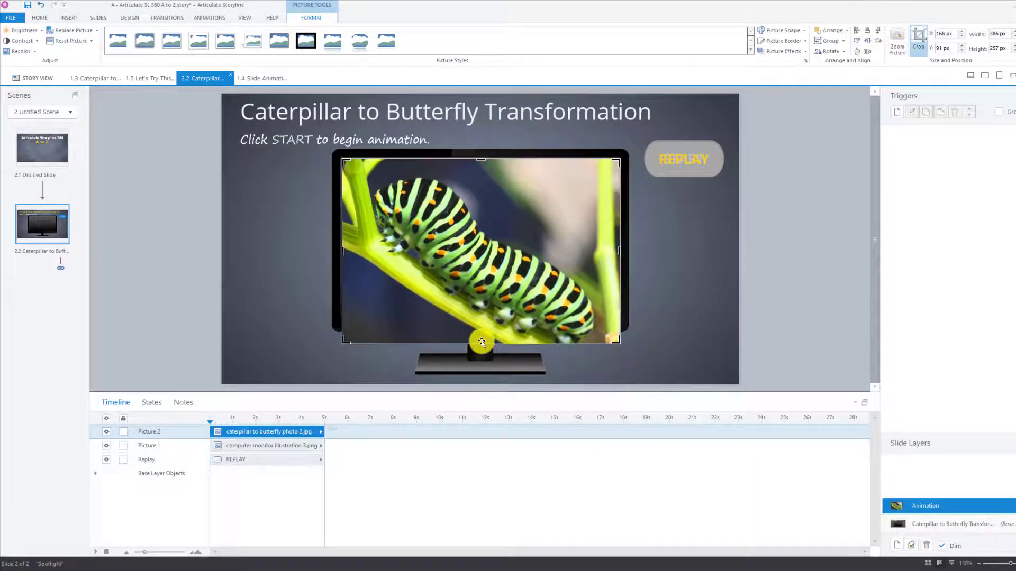
{"action": "left_click_drag", "start_coordinate": [482, 343], "coordinate": [480, 329]}
{"action": "left_click_drag", "start_coordinate": [482, 160], "coordinate": [482, 172]}
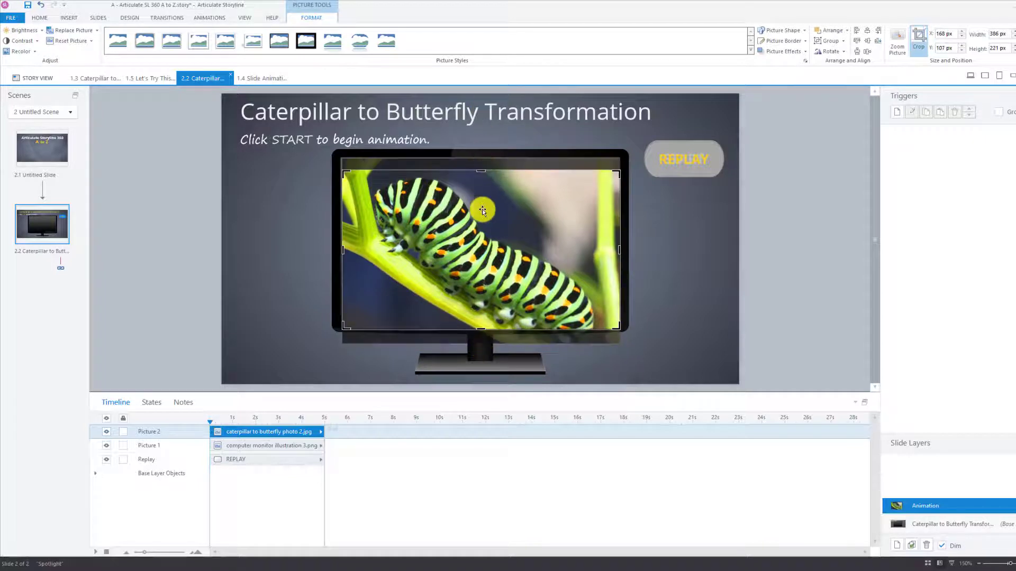
{"action": "left_click", "coordinate": [703, 233]}
Move the cropped caterpillar photo up to the screen's top edge and enlarge it to about 400 by 229 px
{"action": "left_click_drag", "start_coordinate": [511, 236], "coordinate": [510, 225]}
{"action": "left_click_drag", "start_coordinate": [620, 318], "coordinate": [614, 324]}
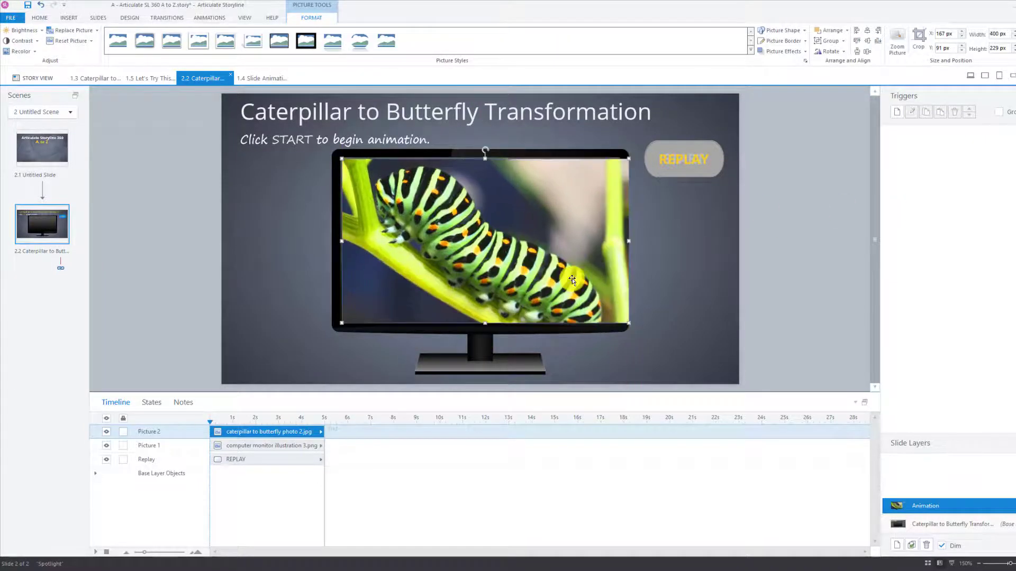
{"action": "left_click_drag", "start_coordinate": [573, 276], "coordinate": [572, 274]}
Crop the caterpillar photo's right edge to fit inside the monitor screen
{"action": "left_click", "coordinate": [918, 38]}
{"action": "left_click_drag", "start_coordinate": [628, 239], "coordinate": [621, 238]}
{"action": "left_click", "coordinate": [730, 255]}
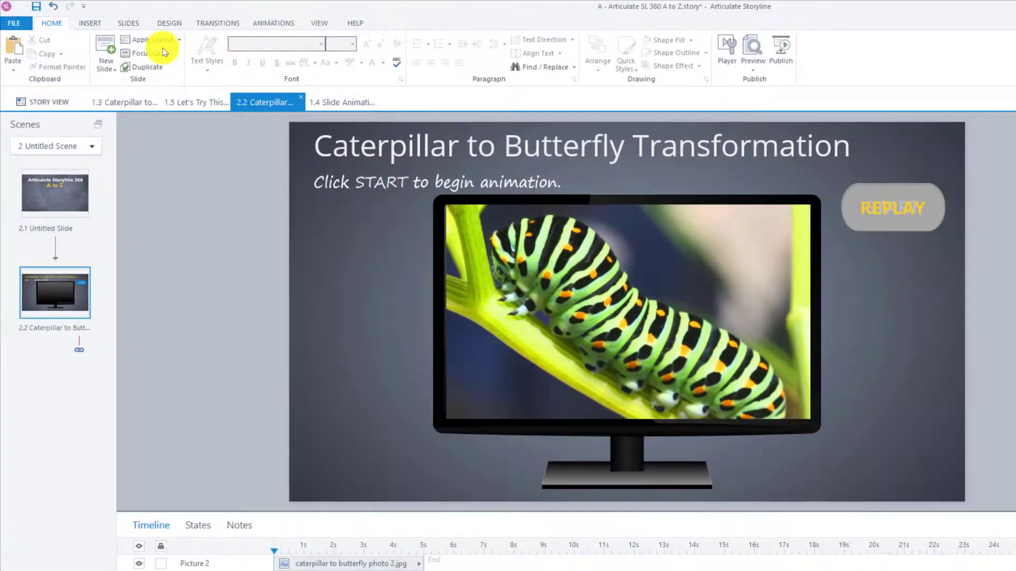
Insert the 4928 x 3264 photo of a butterfly emerging from its chrysalis and move it aside over the slide's right edge
{"action": "left_click", "coordinate": [88, 26]}
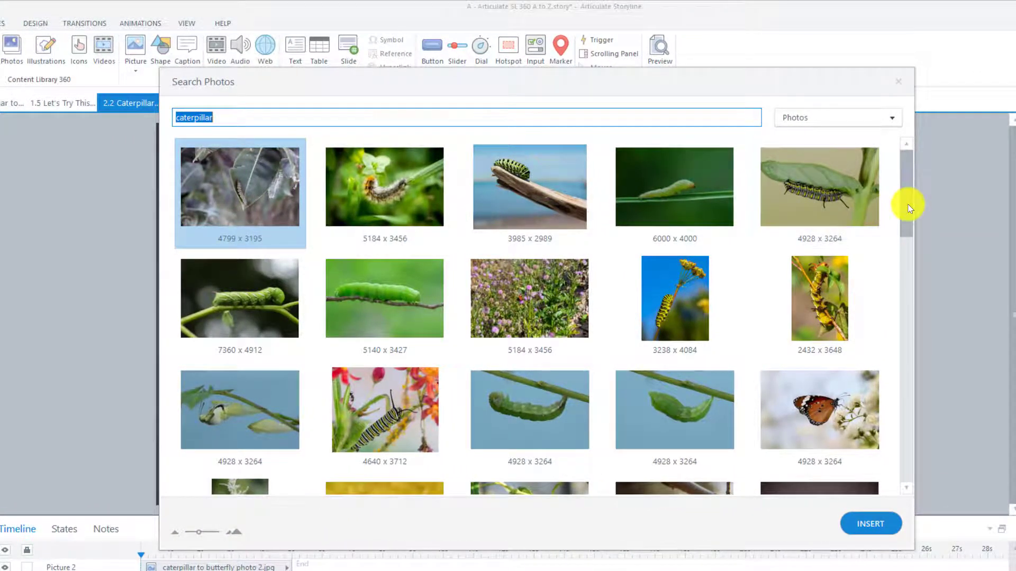
{"action": "left_click_drag", "start_coordinate": [909, 207], "coordinate": [907, 284]}
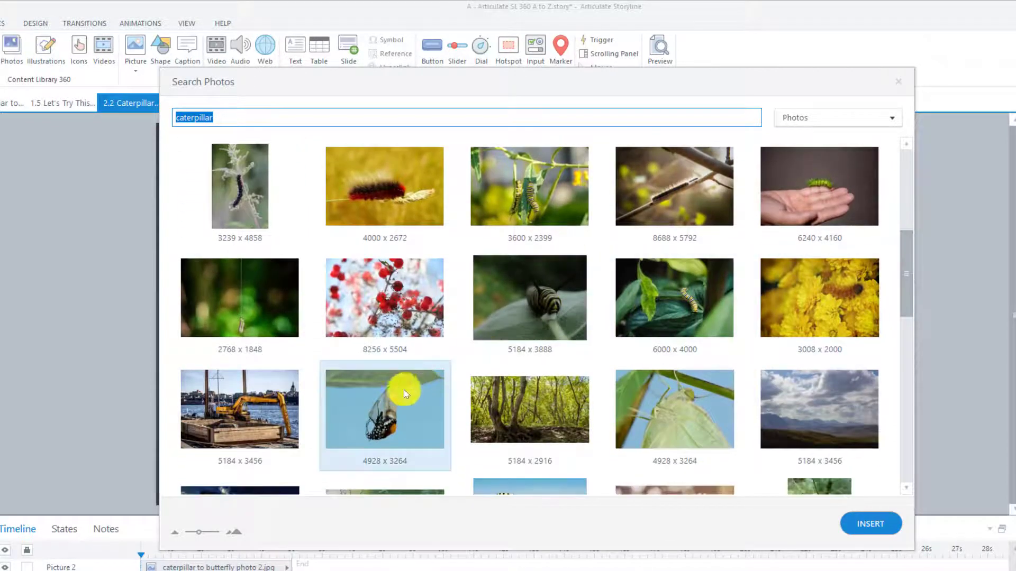
{"action": "left_click", "coordinate": [389, 407]}
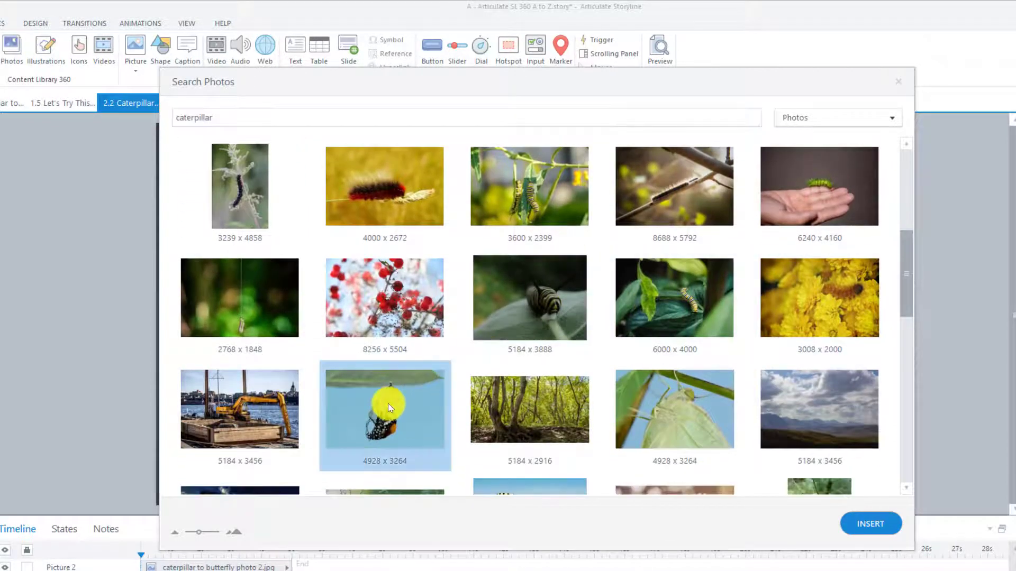
{"action": "left_click", "coordinate": [868, 524]}
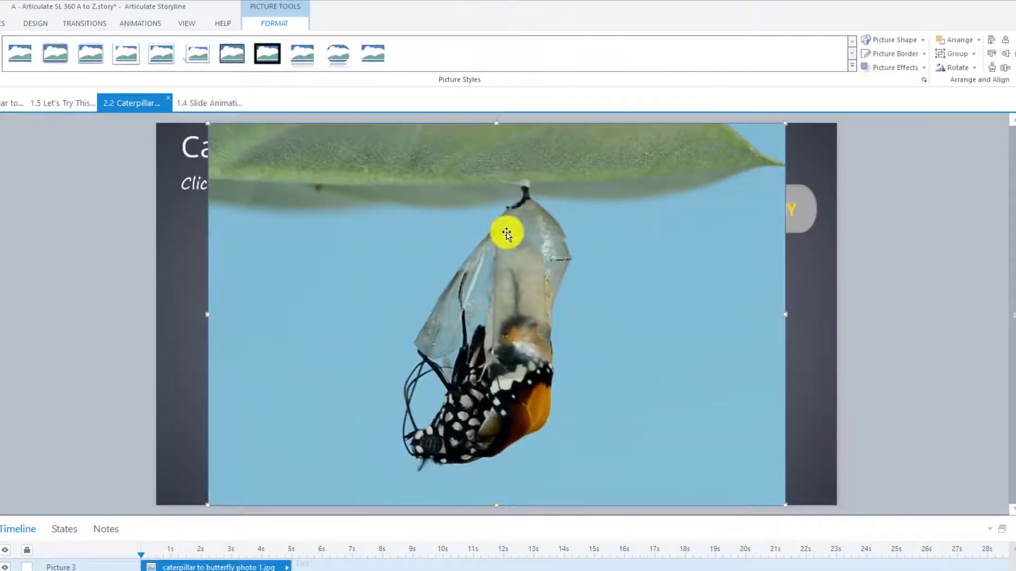
{"action": "left_click_drag", "start_coordinate": [382, 138], "coordinate": [734, 162]}
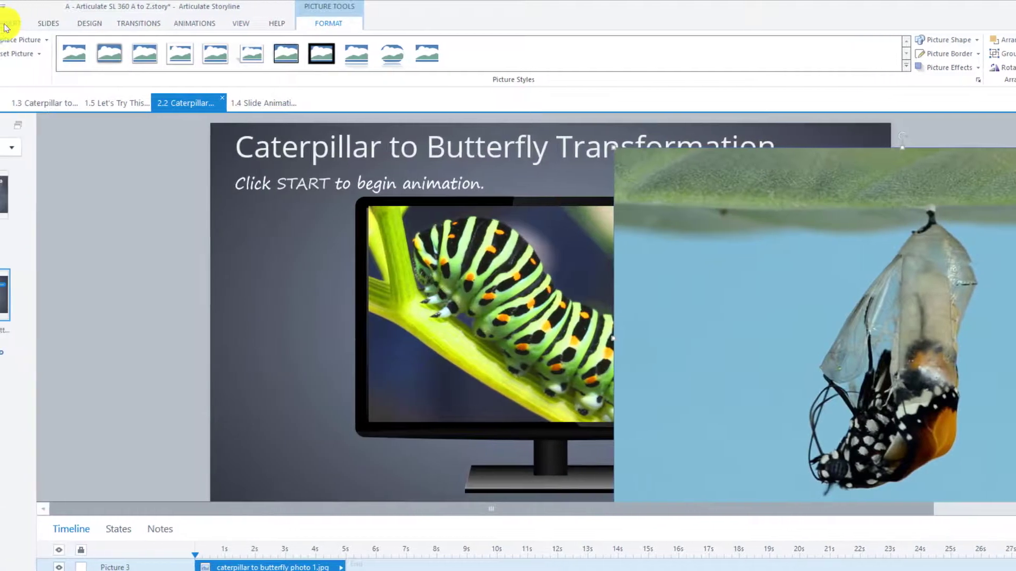
Search the photos for cocoon and insert the 4928 x 3264 image of the dark chrysalis under a leaf
{"action": "left_click", "coordinate": [12, 22]}
{"action": "left_click", "coordinate": [69, 50]}
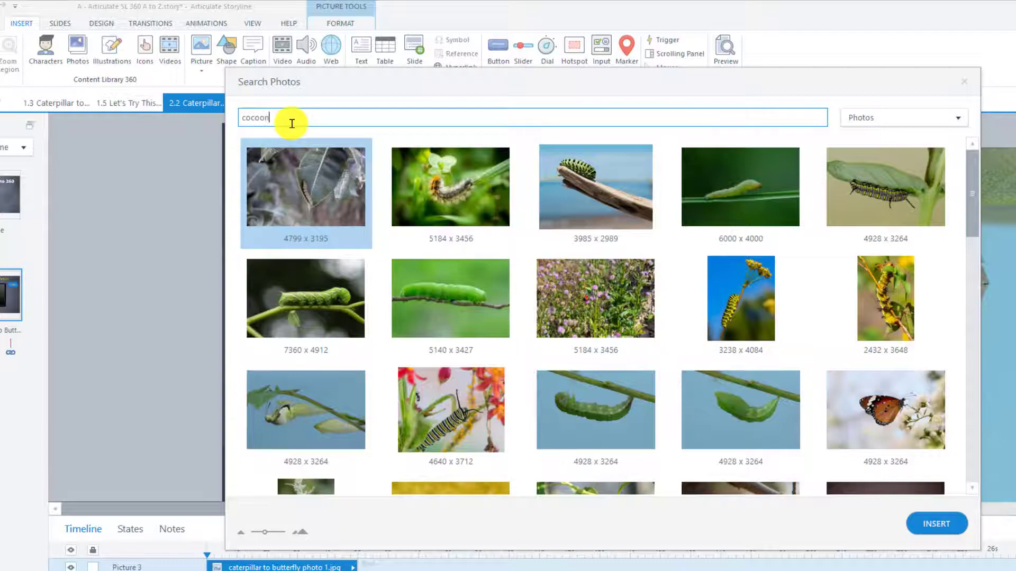
{"action": "key", "text": "Return"}
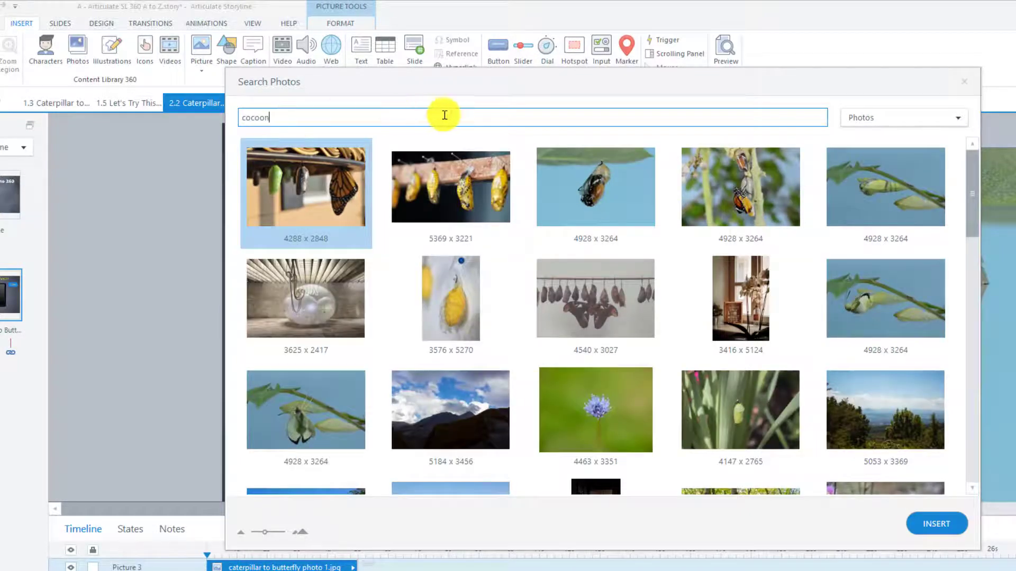
{"action": "left_click", "coordinate": [563, 177]}
{"action": "left_click", "coordinate": [923, 527]}
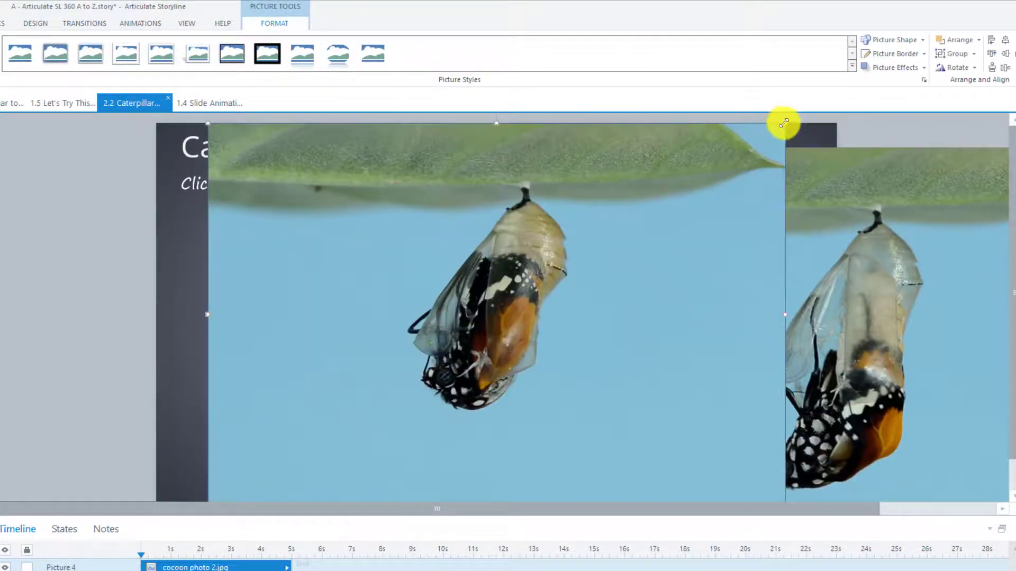
Shrink both chrysalis photos, placing the cocoon photo at the screen's upper-left corner and the emerging butterfly photo beside the monitor
{"action": "left_click_drag", "start_coordinate": [784, 123], "coordinate": [452, 382]}
{"action": "left_click_drag", "start_coordinate": [394, 416], "coordinate": [499, 264]}
{"action": "left_click_drag", "start_coordinate": [766, 267], "coordinate": [530, 273]}
{"action": "left_click_drag", "start_coordinate": [900, 153], "coordinate": [601, 351]}
{"action": "left_click_drag", "start_coordinate": [415, 432], "coordinate": [803, 425]}
Enlarge the cocoon photo to the monitor screen's width and crop its bottom edge to fit the screen
{"action": "left_click", "coordinate": [503, 325]}
{"action": "left_click_drag", "start_coordinate": [533, 351], "coordinate": [681, 449]}
{"action": "left_click_drag", "start_coordinate": [498, 450], "coordinate": [500, 422]}
{"action": "left_click", "coordinate": [608, 458]}
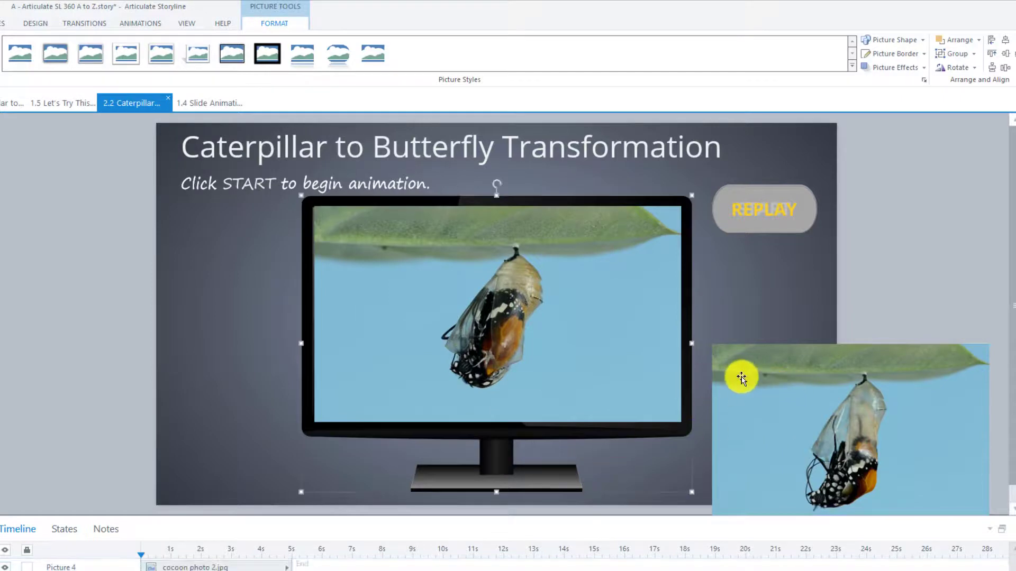
Move the emerging butterfly photo onto the monitor, enlarge it to the screen's width and crop its bottom edge to fit
{"action": "left_click_drag", "start_coordinate": [868, 421], "coordinate": [430, 280]}
{"action": "left_click_drag", "start_coordinate": [592, 392], "coordinate": [682, 451]}
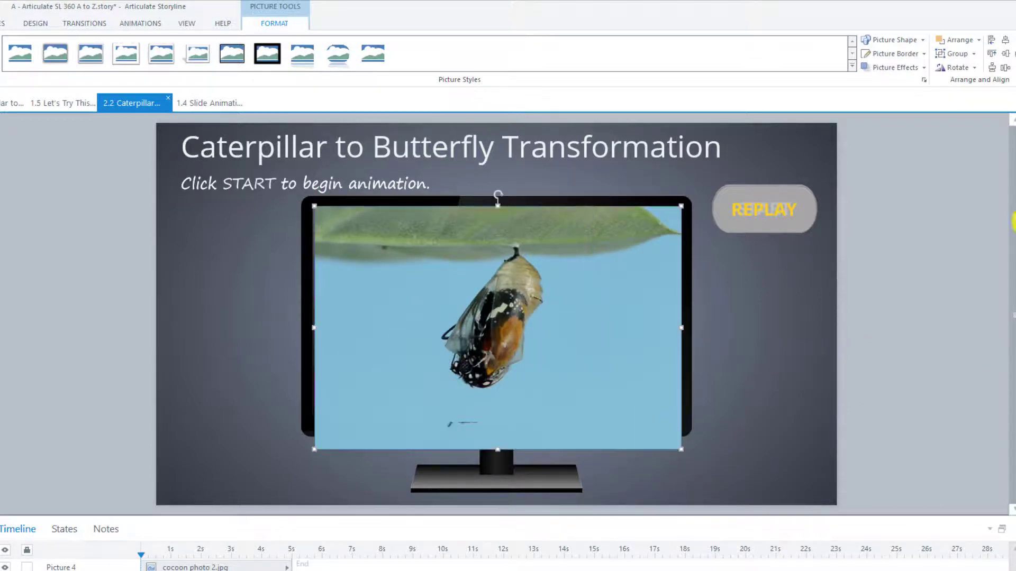
{"action": "left_click", "coordinate": [1015, 53]}
{"action": "left_click_drag", "start_coordinate": [496, 447], "coordinate": [492, 416]}
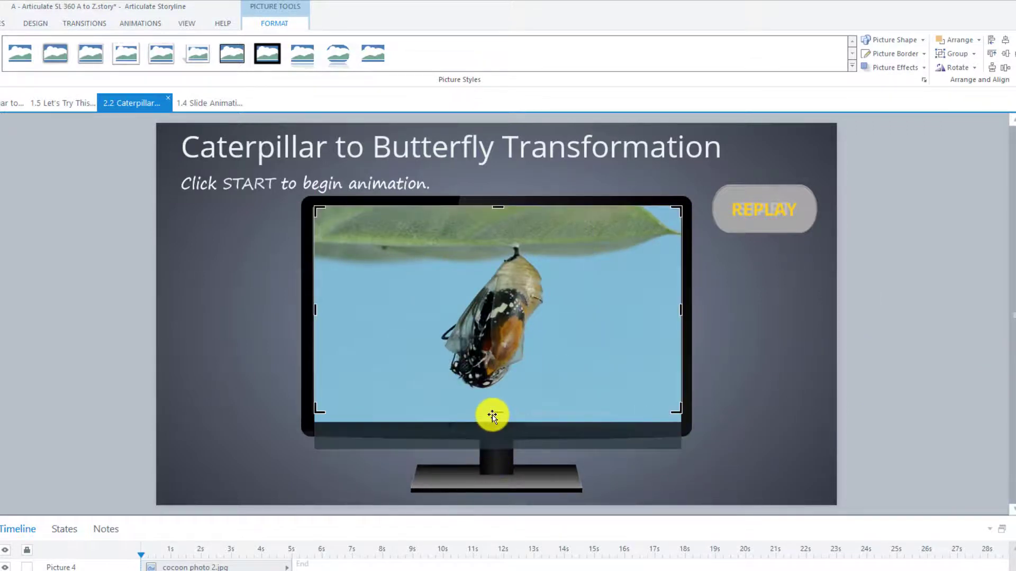
{"action": "left_click", "coordinate": [765, 424]}
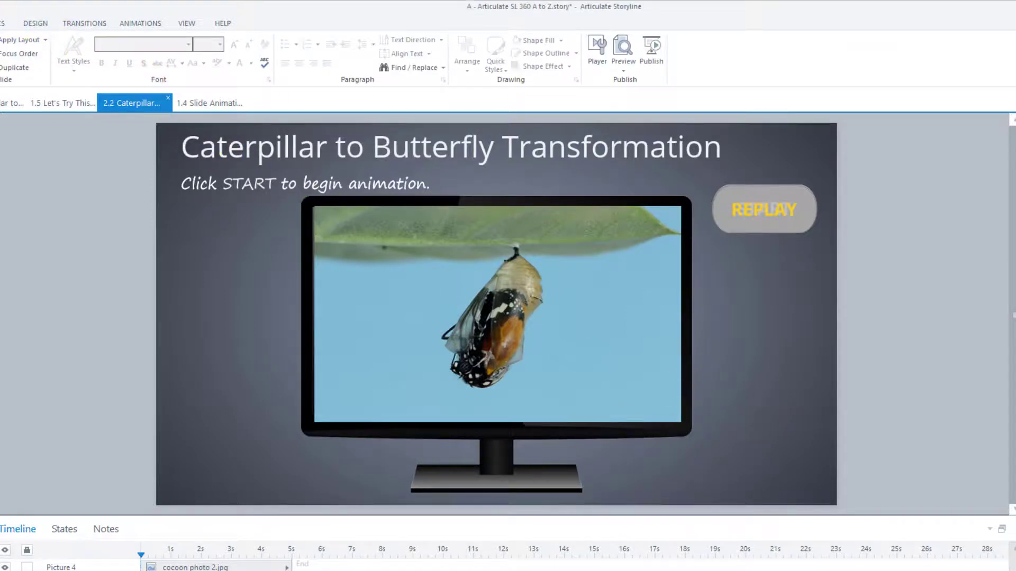
Search the photos for butterfly and insert the 5184 x 3456 image of a monarch above purple flowers
{"action": "left_click", "coordinate": [0, 24]}
{"action": "left_click", "coordinate": [19, 49]}
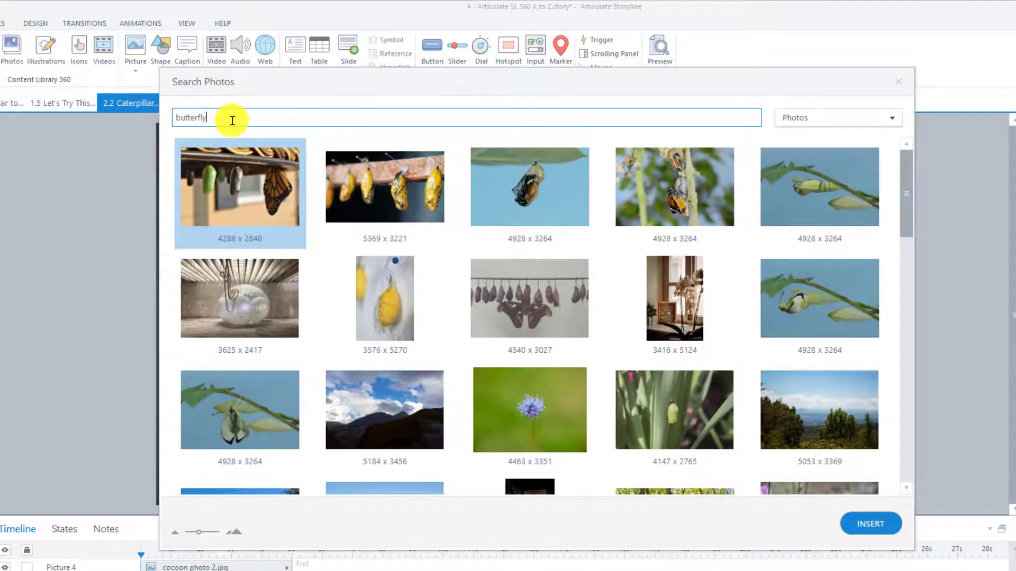
{"action": "key", "text": "Return"}
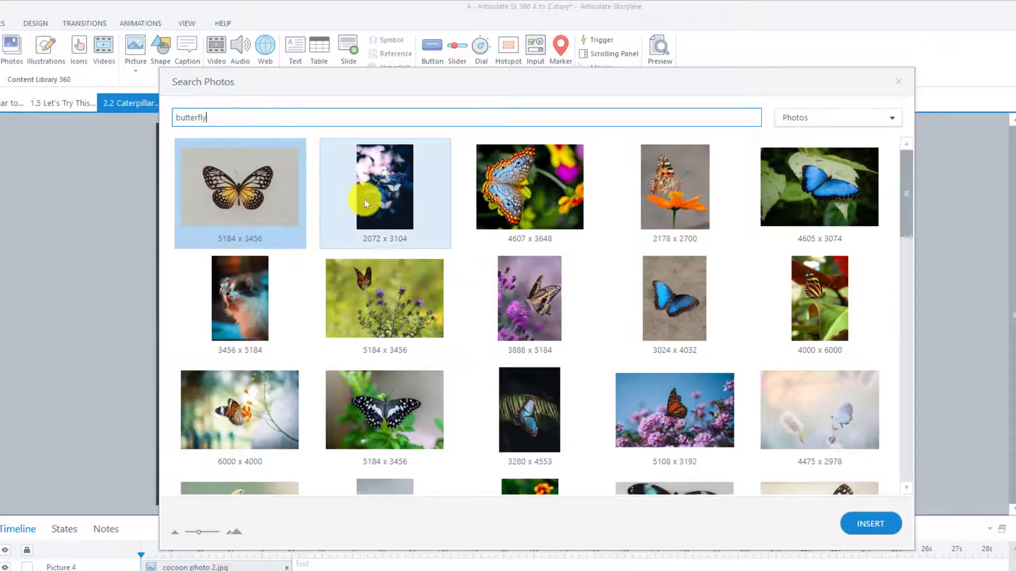
{"action": "left_click", "coordinate": [369, 300]}
{"action": "left_click", "coordinate": [884, 527]}
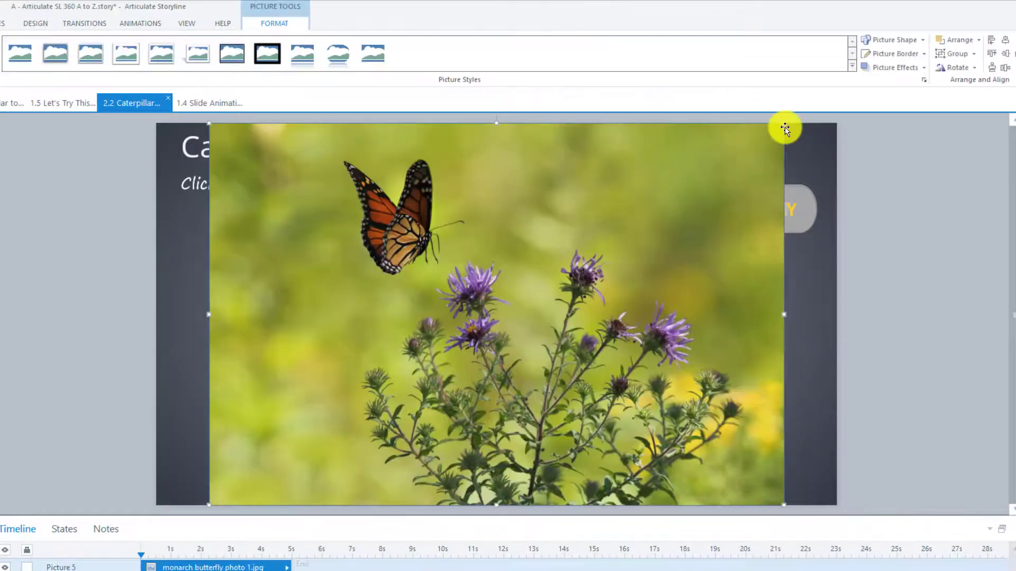
Scale the monarch butterfly photo to the monitor screen's width and crop its bottom edge to fit the screen
{"action": "left_click_drag", "start_coordinate": [750, 162], "coordinate": [463, 378]}
{"action": "left_click_drag", "start_coordinate": [320, 440], "coordinate": [425, 310]}
{"action": "left_click_drag", "start_coordinate": [567, 374], "coordinate": [686, 447]}
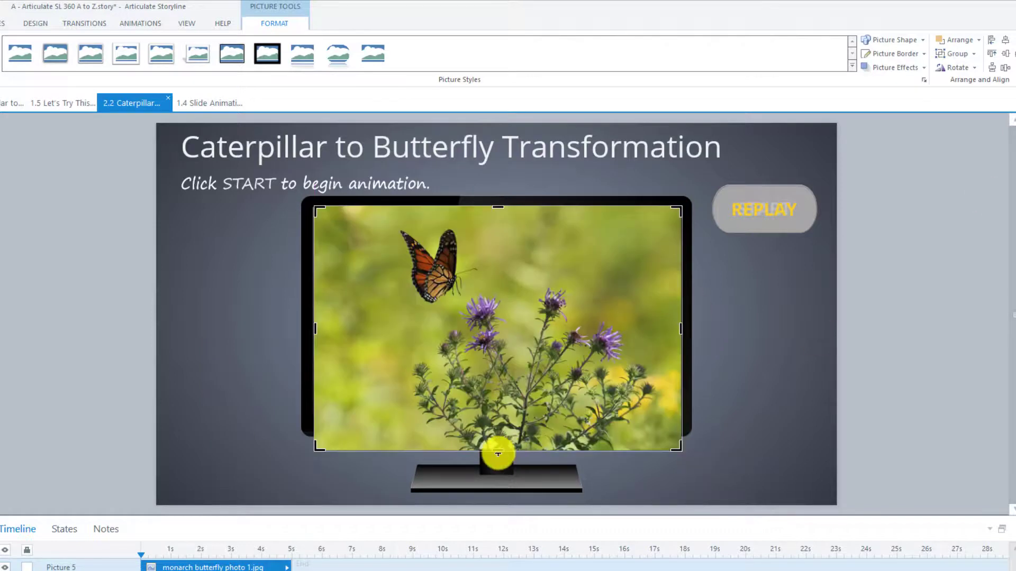
{"action": "left_click_drag", "start_coordinate": [496, 449], "coordinate": [494, 421]}
{"action": "left_click", "coordinate": [608, 462]}
{"action": "left_click", "coordinate": [545, 405]}
{"action": "left_click", "coordinate": [775, 421]}
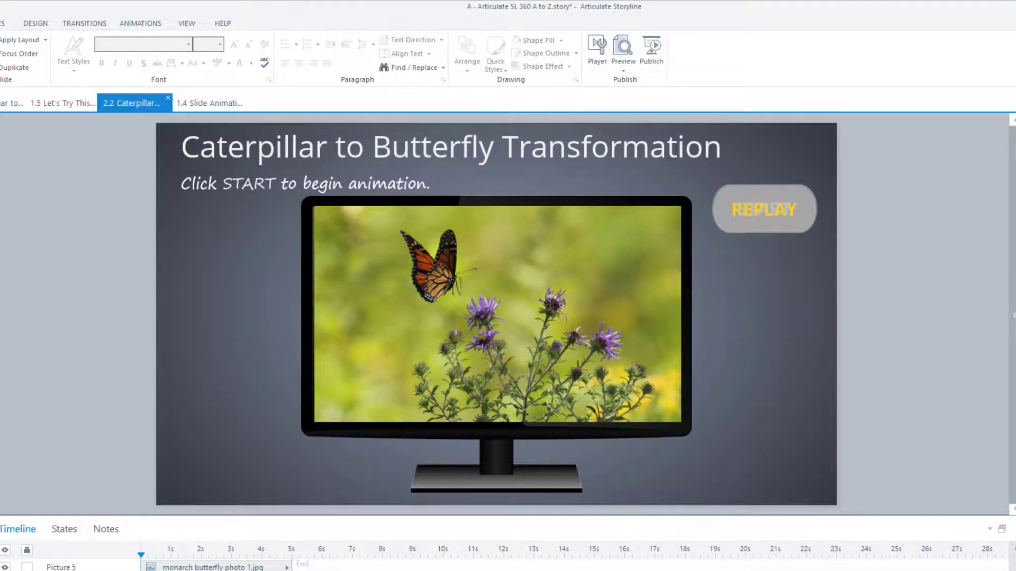
Rename the computer monitor illustration as Monitor in the Animation layer's timeline
{"action": "left_click", "coordinate": [152, 488]}
{"action": "right_click", "coordinate": [152, 488]}
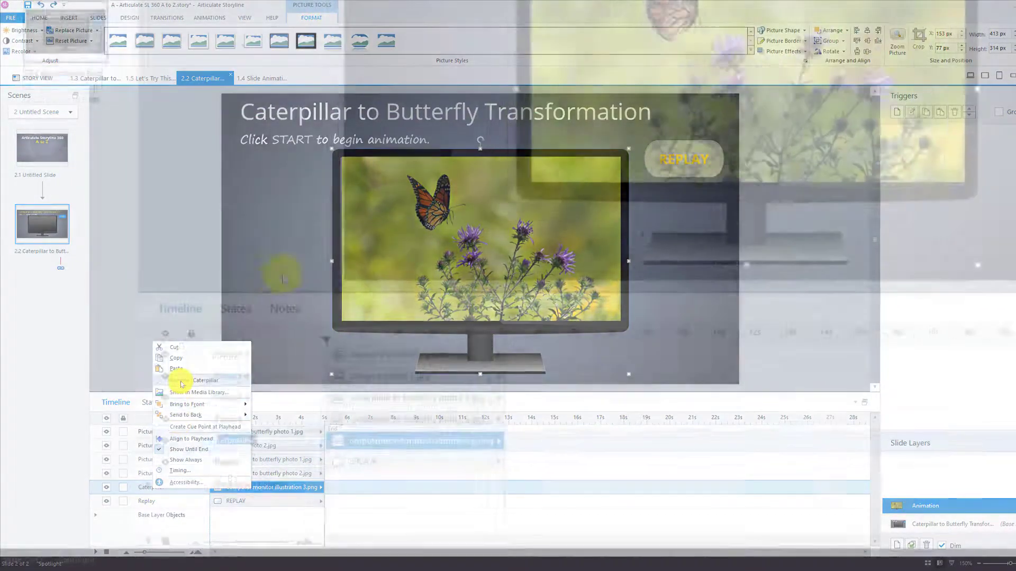
{"action": "left_click", "coordinate": [181, 381]}
{"action": "type", "text": "Moni"}
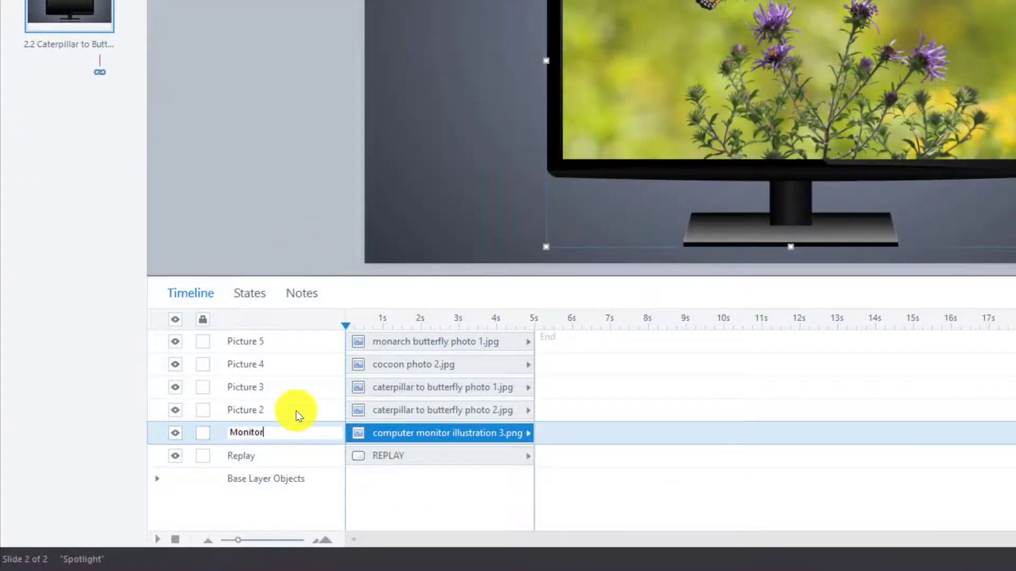
{"action": "type", "text": "tor"}
Bring the caterpillar photo (Picture 2) to the front of the stack and rename it Caterpillar
{"action": "left_click", "coordinate": [296, 411]}
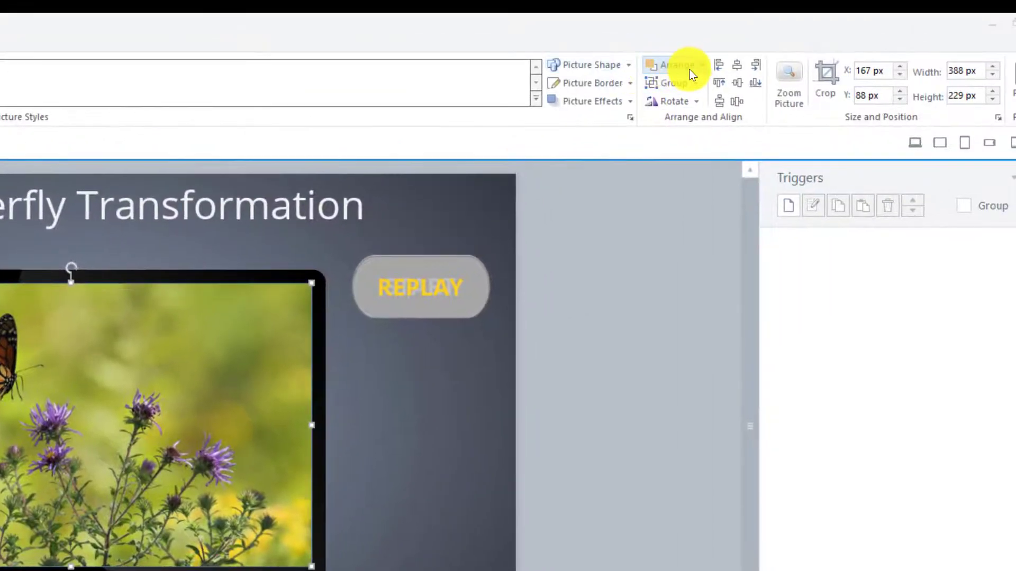
{"action": "left_click", "coordinate": [701, 65]}
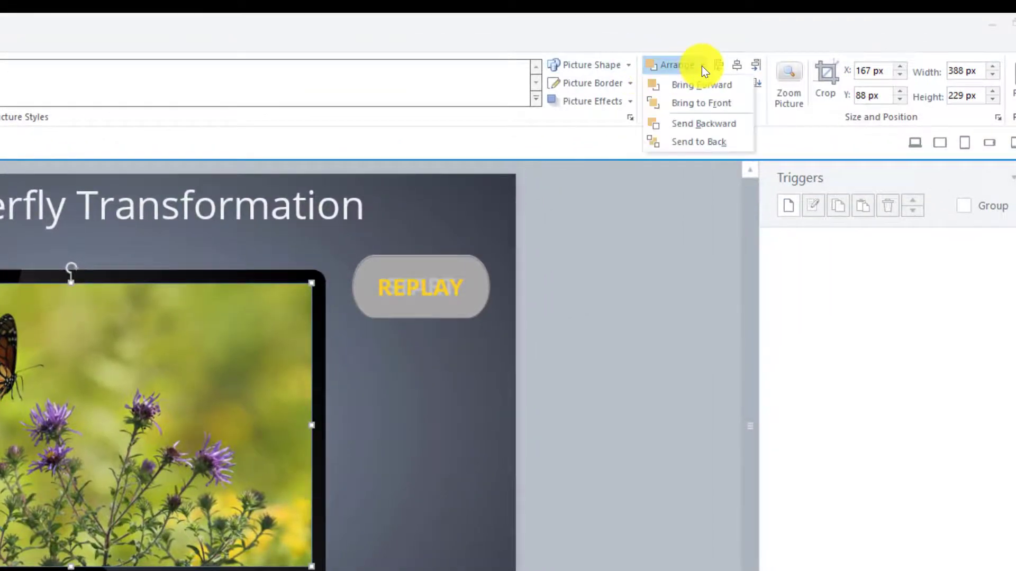
{"action": "left_click", "coordinate": [684, 103]}
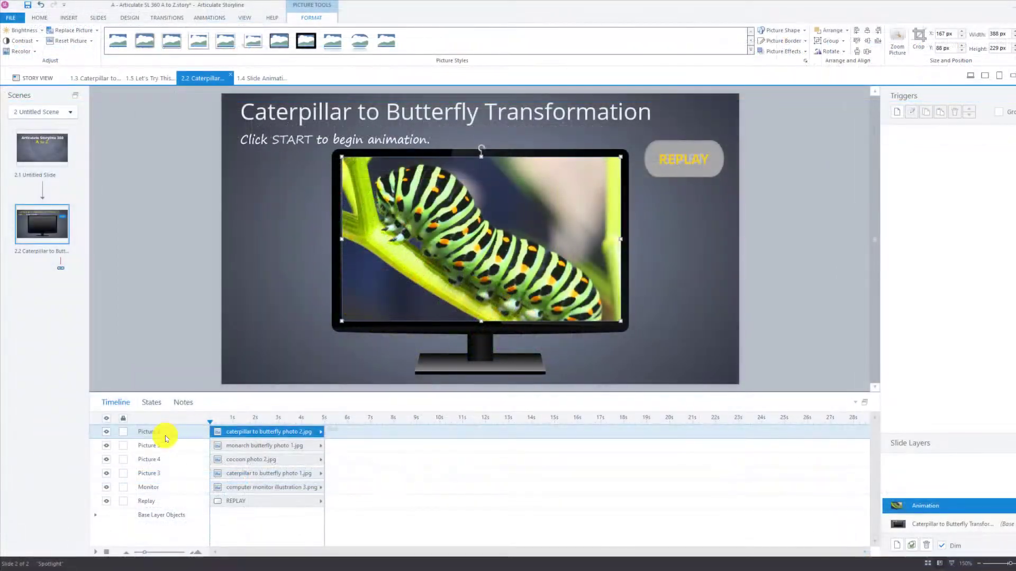
{"action": "right_click", "coordinate": [165, 433]}
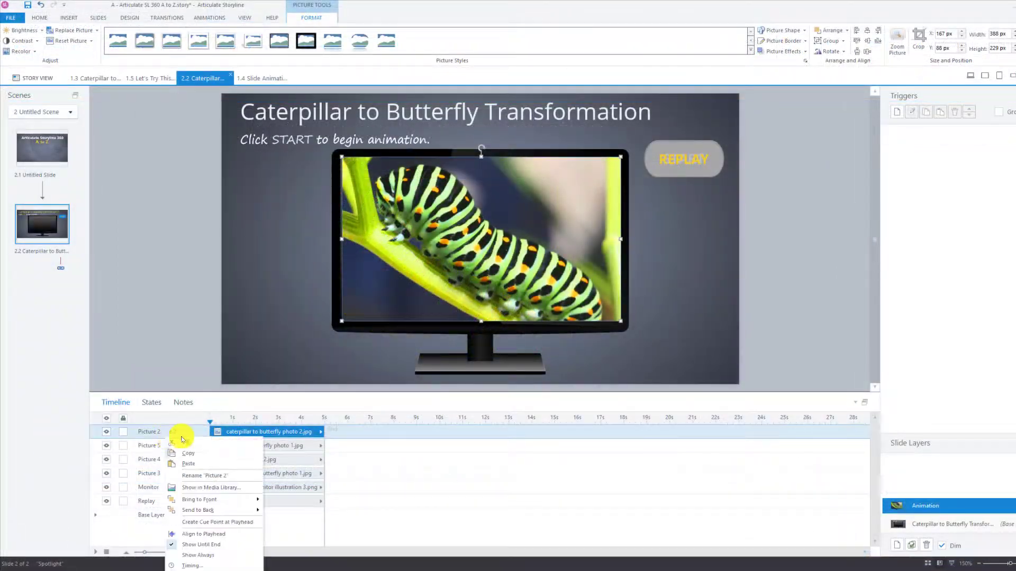
{"action": "left_click", "coordinate": [208, 476]}
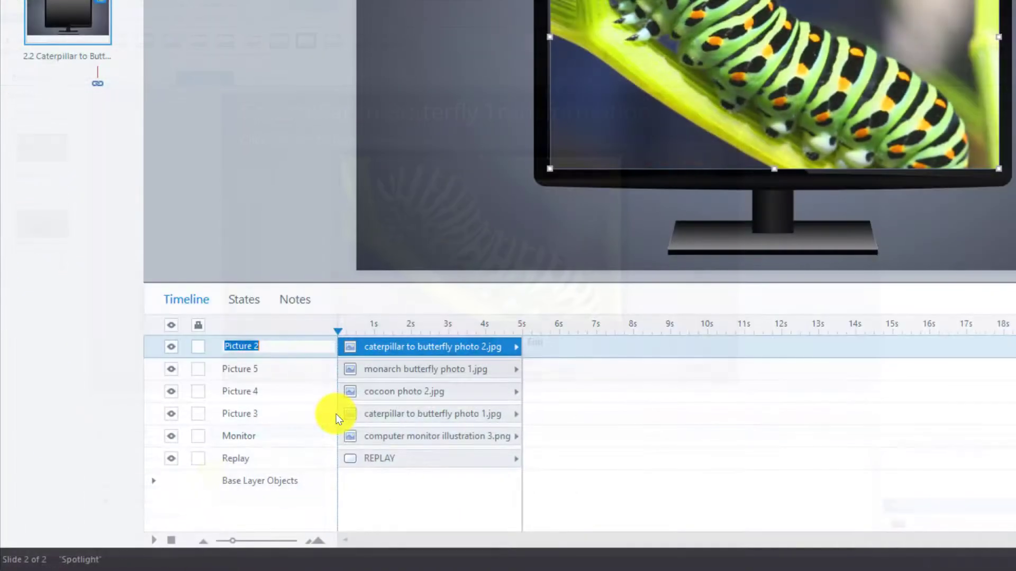
{"action": "type", "text": "Caterpillar"}
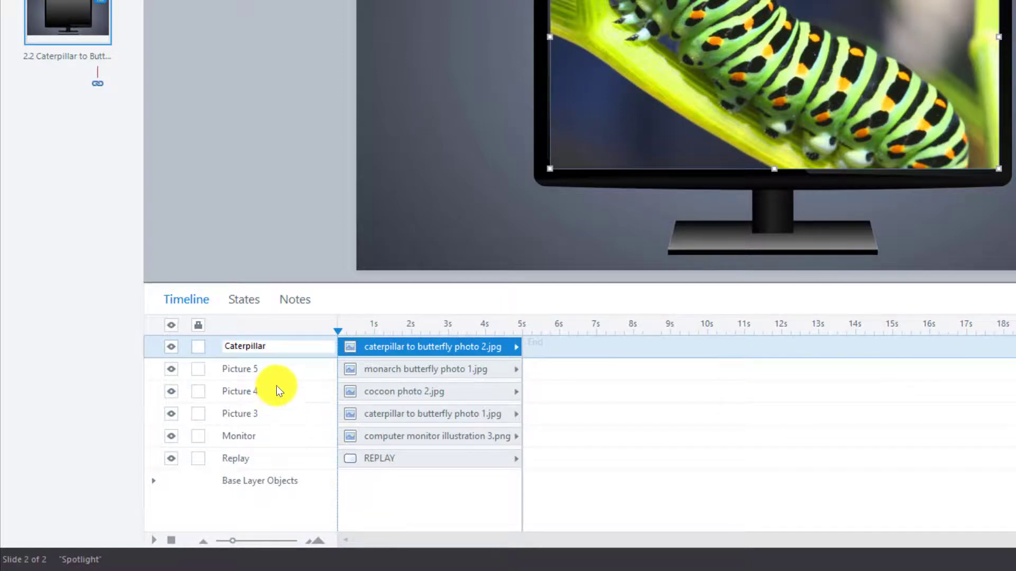
Bring the emerging butterfly photo (Picture 3) to the front of the stack and rename it Emerging
{"action": "left_click", "coordinate": [264, 413]}
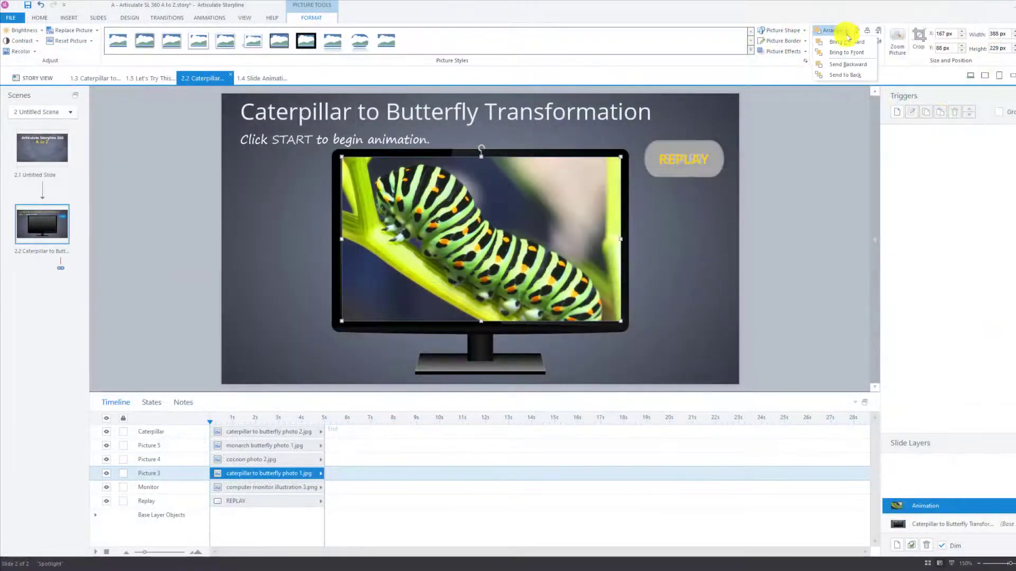
{"action": "left_click", "coordinate": [867, 31]}
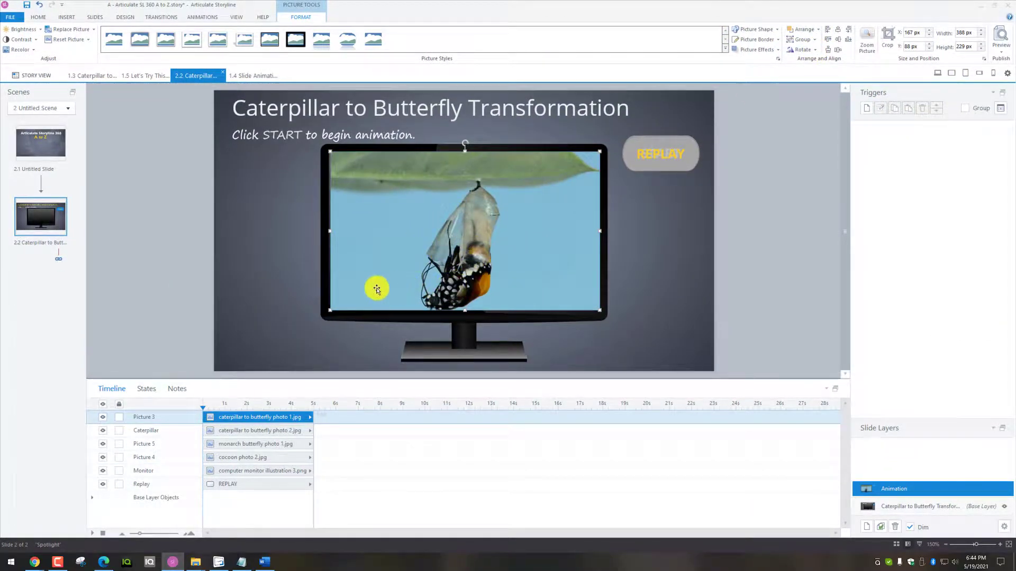
{"action": "right_click", "coordinate": [176, 420]}
{"action": "left_click", "coordinate": [200, 459]}
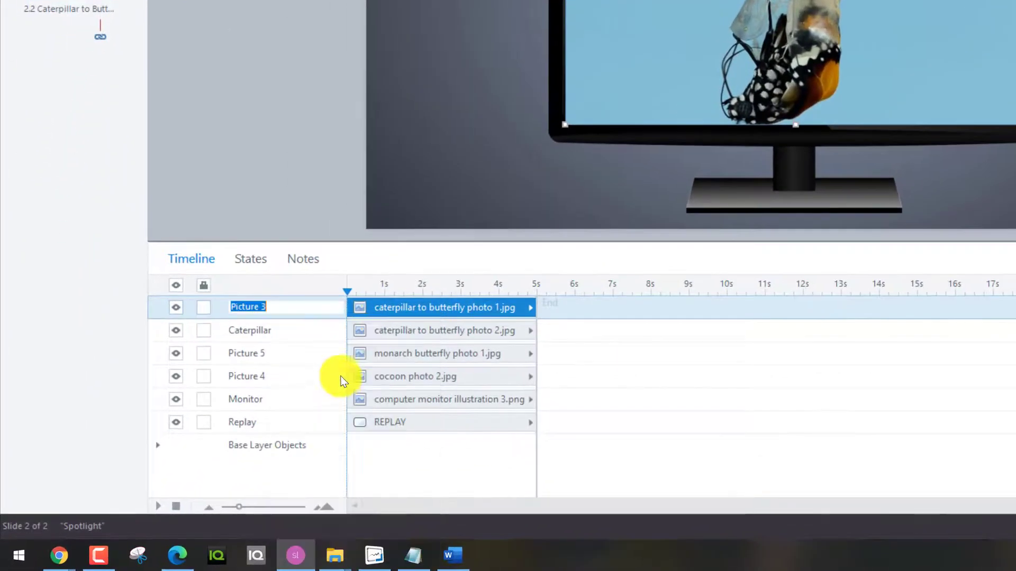
{"action": "type", "text": "Emerging"}
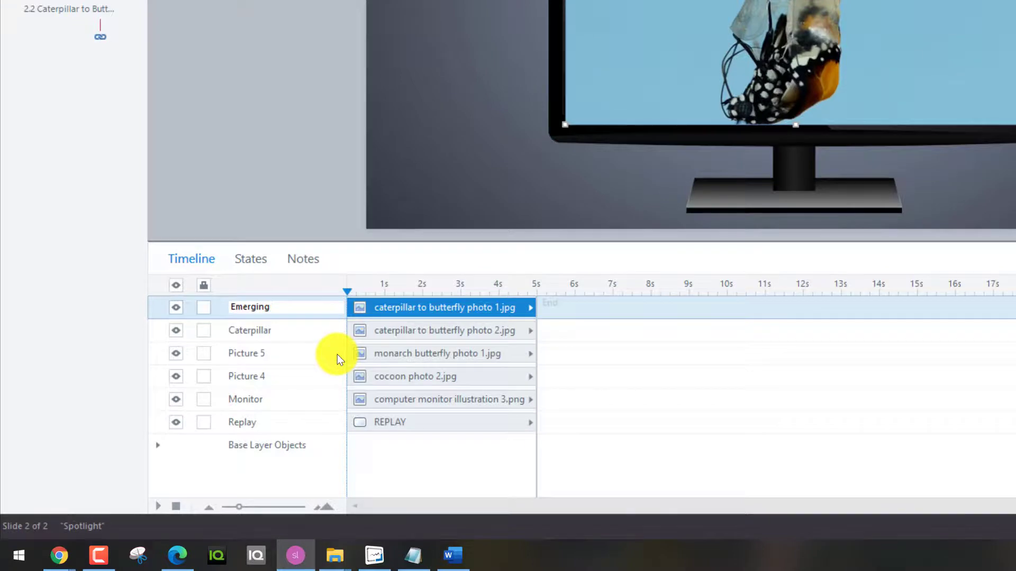
Bring the cocoon photo (Picture 4) to the front of the stack and rename it Cocoon
{"action": "left_click", "coordinate": [284, 377]}
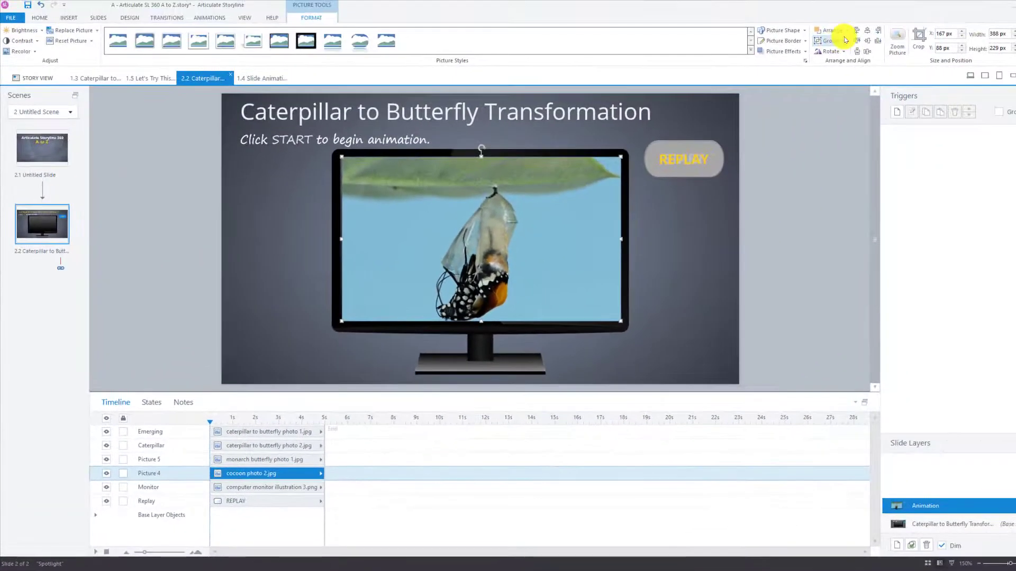
{"action": "left_click", "coordinate": [847, 30]}
{"action": "left_click", "coordinate": [843, 49]}
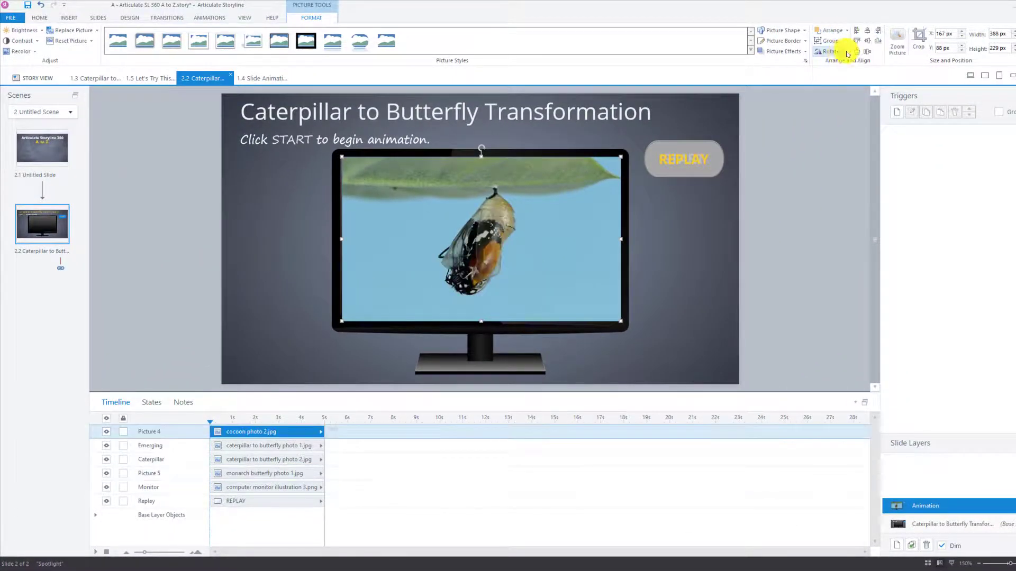
{"action": "right_click", "coordinate": [141, 434]}
{"action": "left_click", "coordinate": [168, 463]}
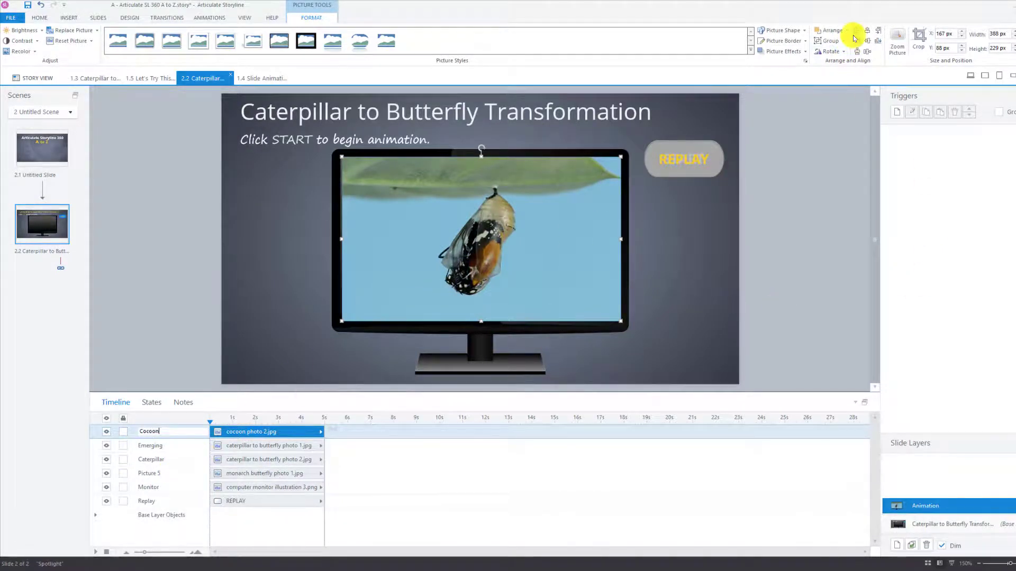
Bring the monarch butterfly photo (Picture 5) to the front of the stack and rename it Butterfly
{"action": "left_click", "coordinate": [163, 473]}
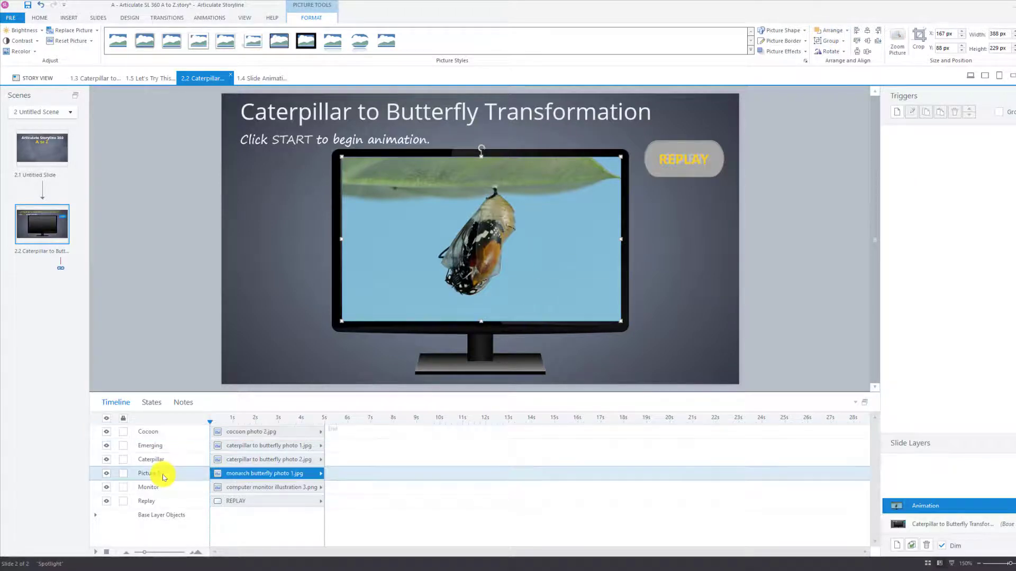
{"action": "left_click", "coordinate": [834, 31]}
{"action": "left_click", "coordinate": [840, 56]}
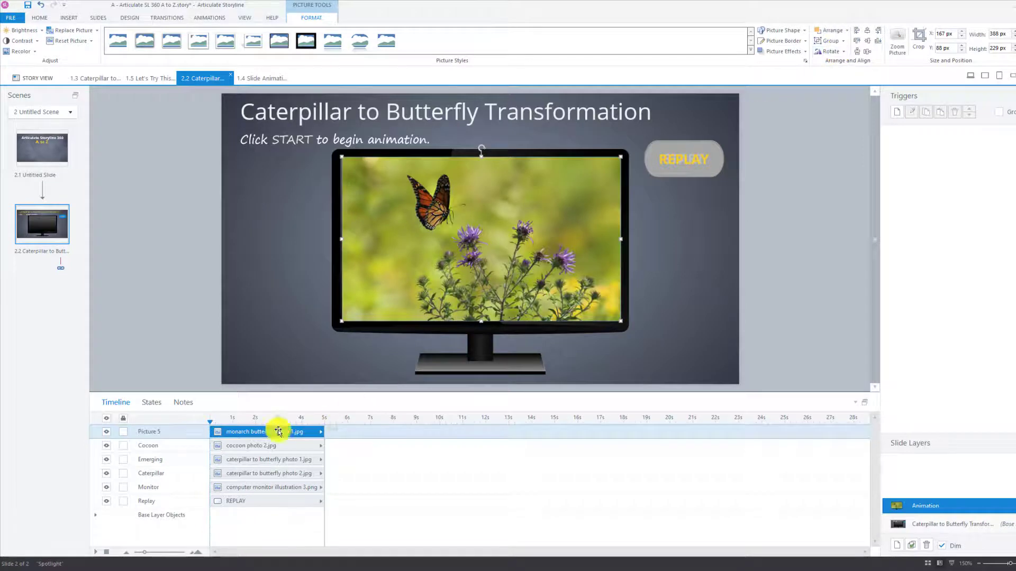
{"action": "right_click", "coordinate": [156, 431]}
{"action": "left_click", "coordinate": [185, 467]}
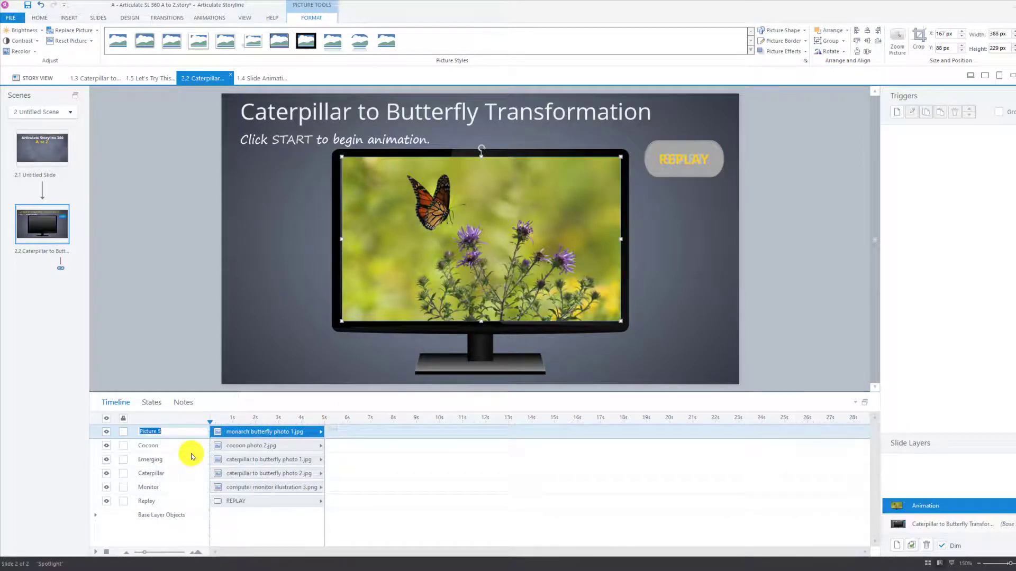
{"action": "type", "text": "Butterfly"}
{"action": "key", "text": "Return"}
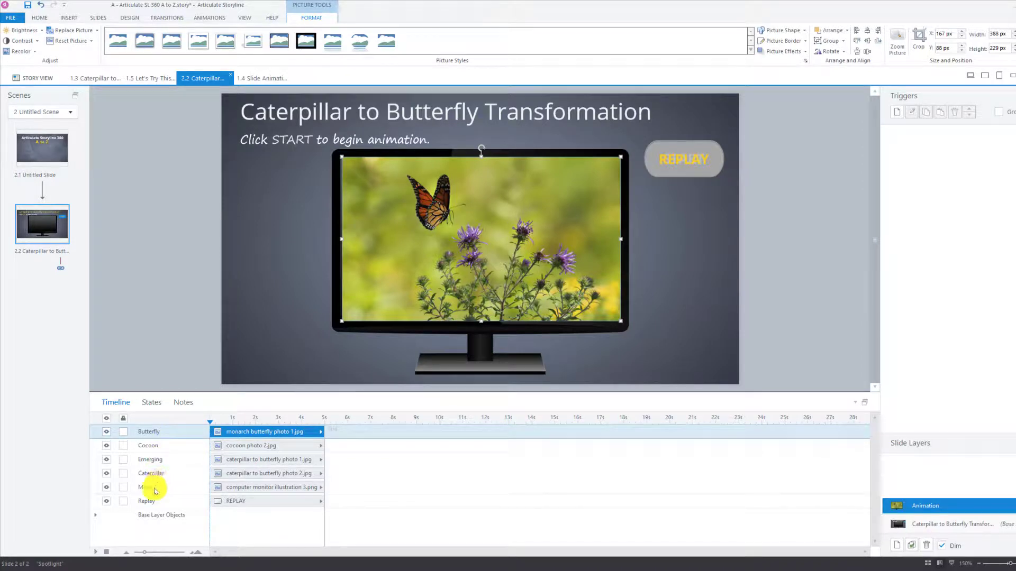
Extend the Animation layer's timeline to 12 seconds and shorten the Caterpillar photo so it ends at 3 seconds
{"action": "left_click", "coordinate": [170, 491]}
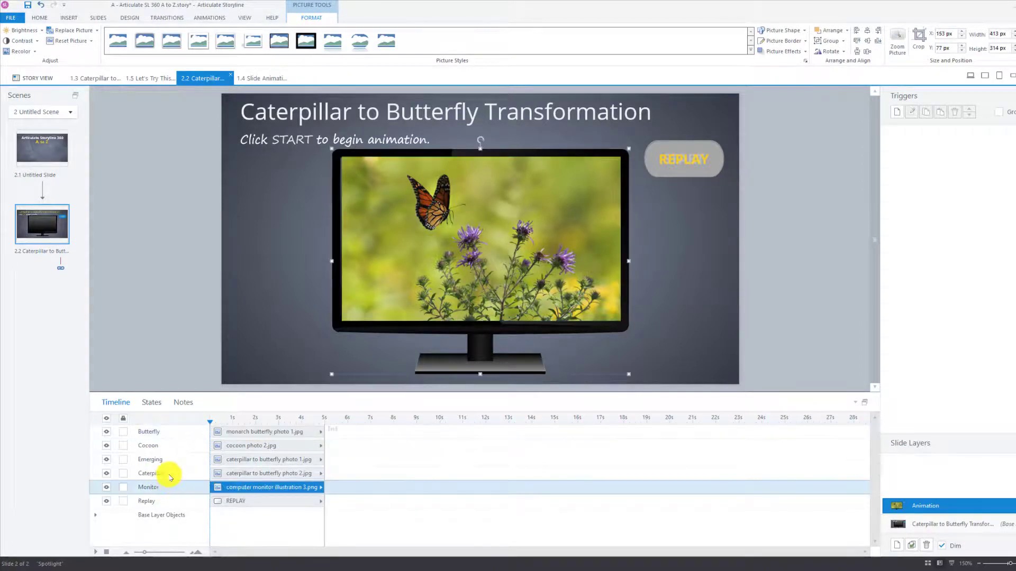
{"action": "left_click", "coordinate": [170, 476]}
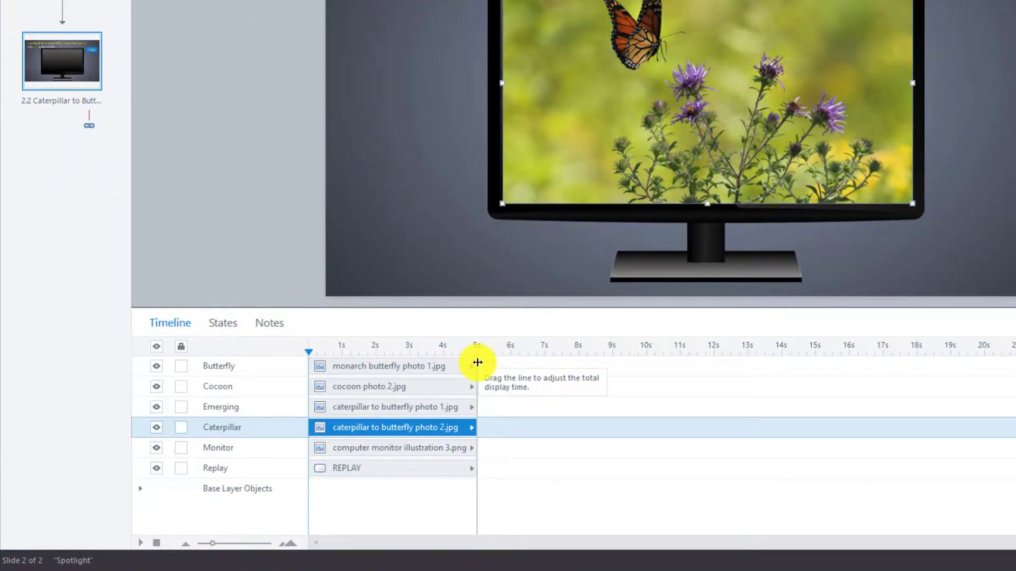
{"action": "mouse_move", "coordinate": [477, 363]}
{"action": "left_mouse_down"}
{"action": "mouse_move", "coordinate": [737, 363]}
{"action": "mouse_move", "coordinate": [707, 366]}
{"action": "mouse_move", "coordinate": [727, 364]}
{"action": "mouse_move", "coordinate": [719, 369]}
{"action": "left_mouse_up"}
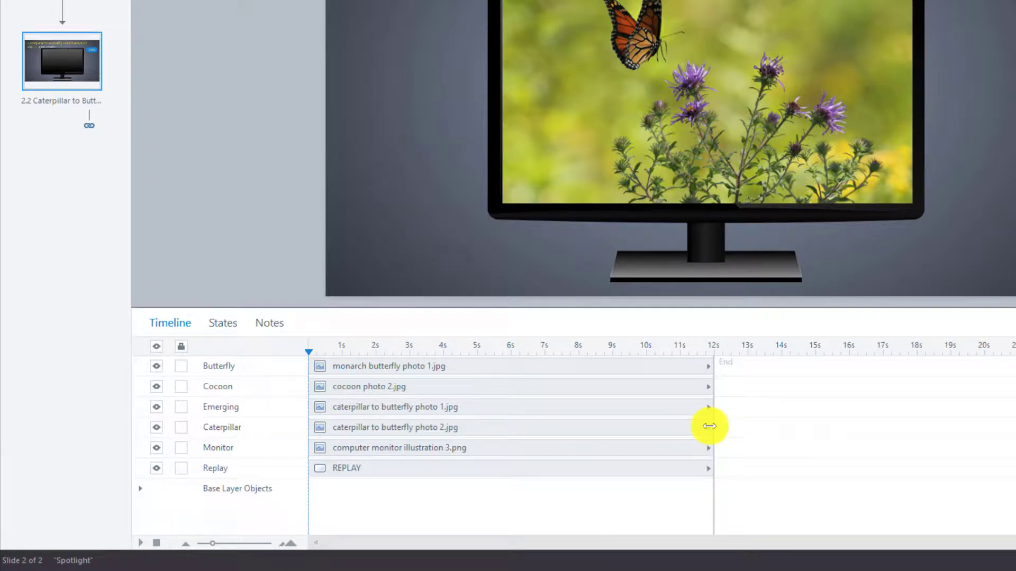
{"action": "left_click", "coordinate": [690, 427]}
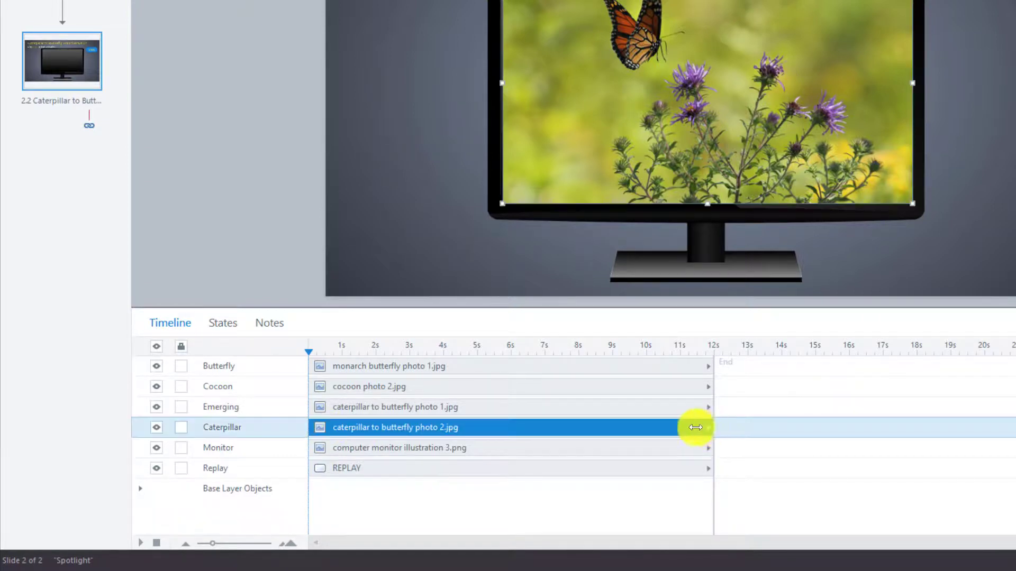
{"action": "left_click_drag", "start_coordinate": [696, 428], "coordinate": [409, 427]}
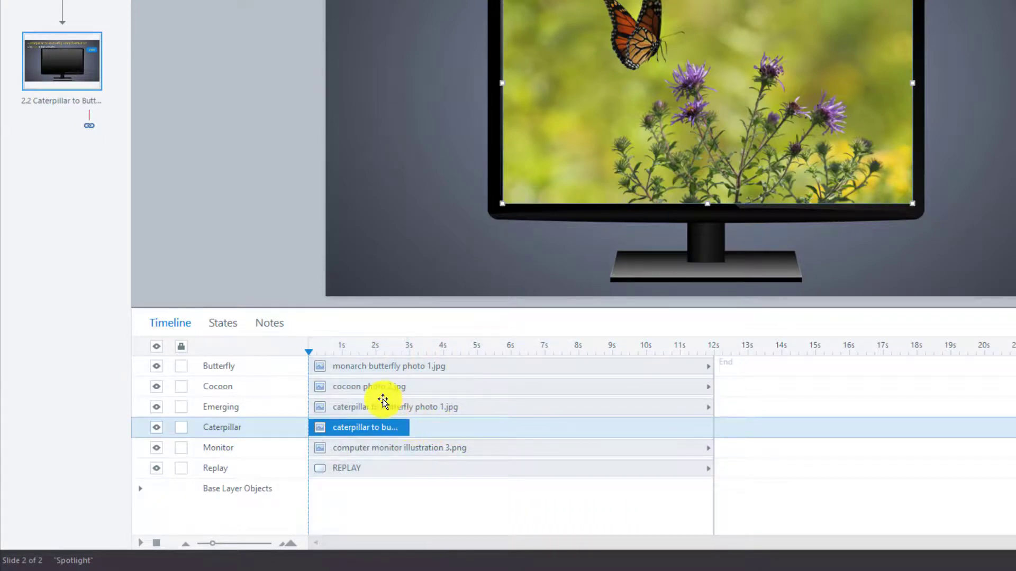
Reorder Cocoon directly above Caterpillar and set its timeline duration to run from 3 to 6 seconds
{"action": "left_click", "coordinate": [337, 390]}
{"action": "left_click_drag", "start_coordinate": [337, 389], "coordinate": [336, 408]}
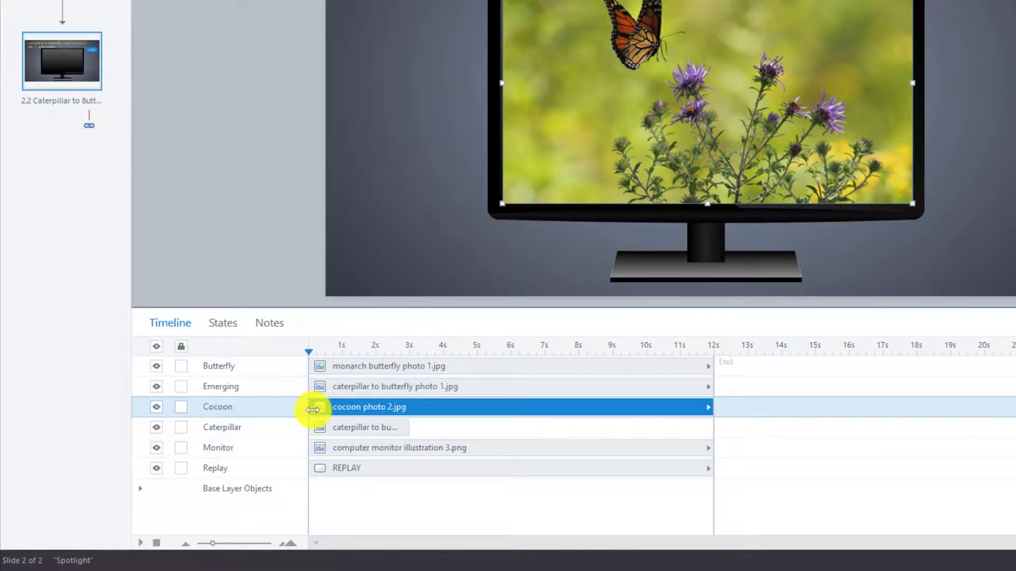
{"action": "left_click_drag", "start_coordinate": [312, 410], "coordinate": [407, 411]}
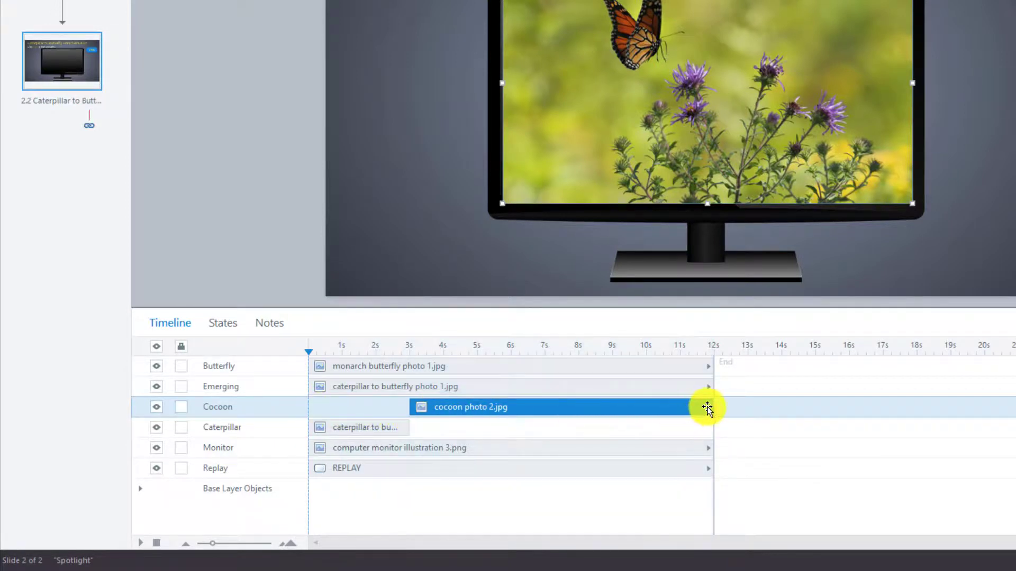
{"action": "left_click_drag", "start_coordinate": [710, 407], "coordinate": [509, 390]}
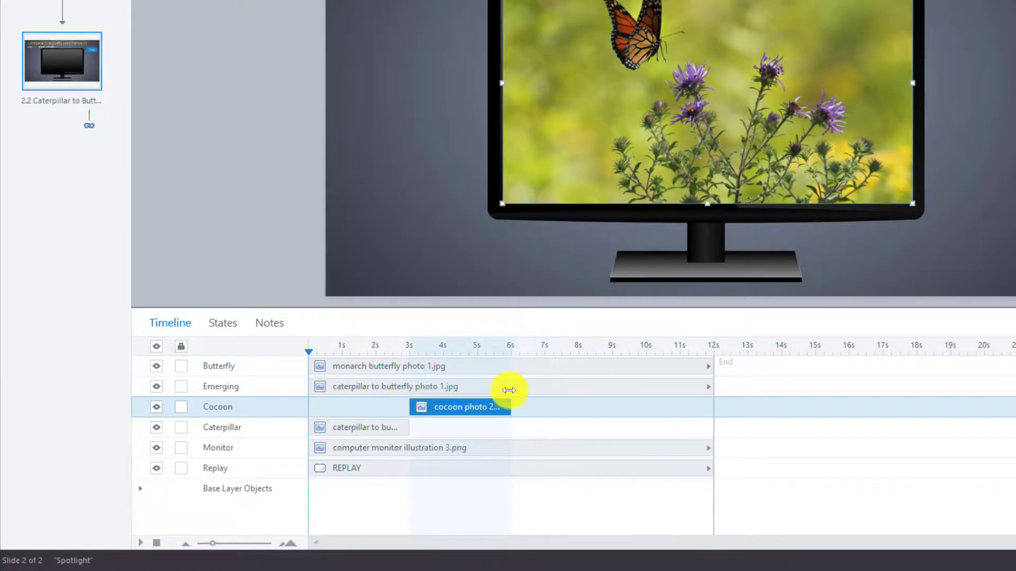
Set the Emerging photo to appear on the timeline from 6 to 9 seconds
{"action": "left_click", "coordinate": [358, 387]}
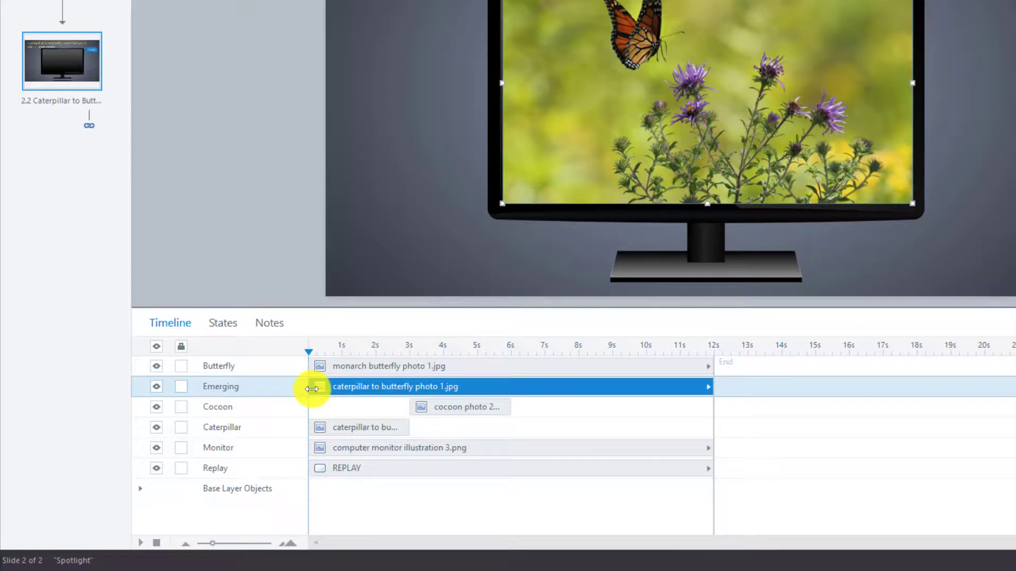
{"action": "left_click_drag", "start_coordinate": [312, 389], "coordinate": [503, 400]}
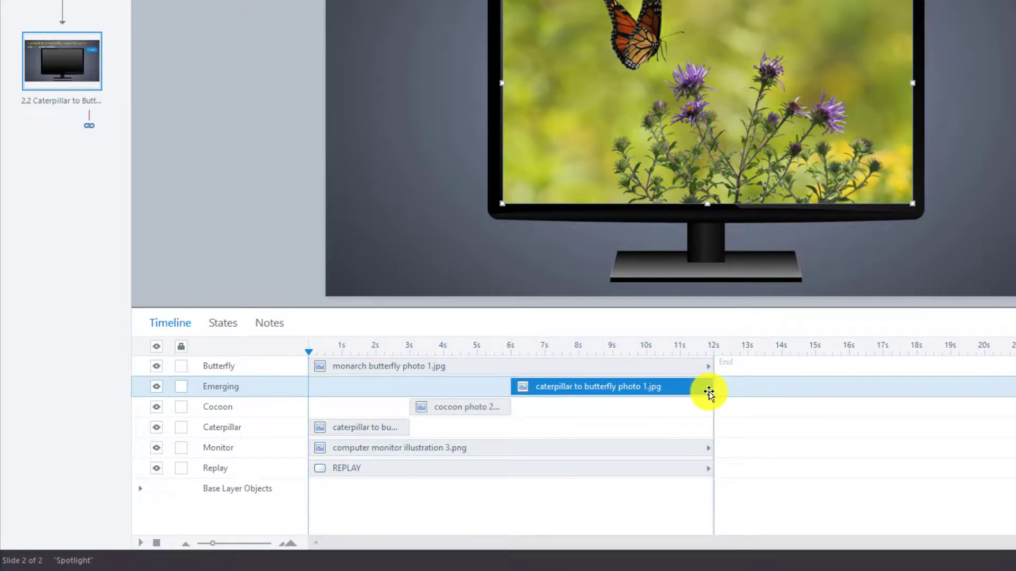
{"action": "left_click_drag", "start_coordinate": [709, 390], "coordinate": [611, 387]}
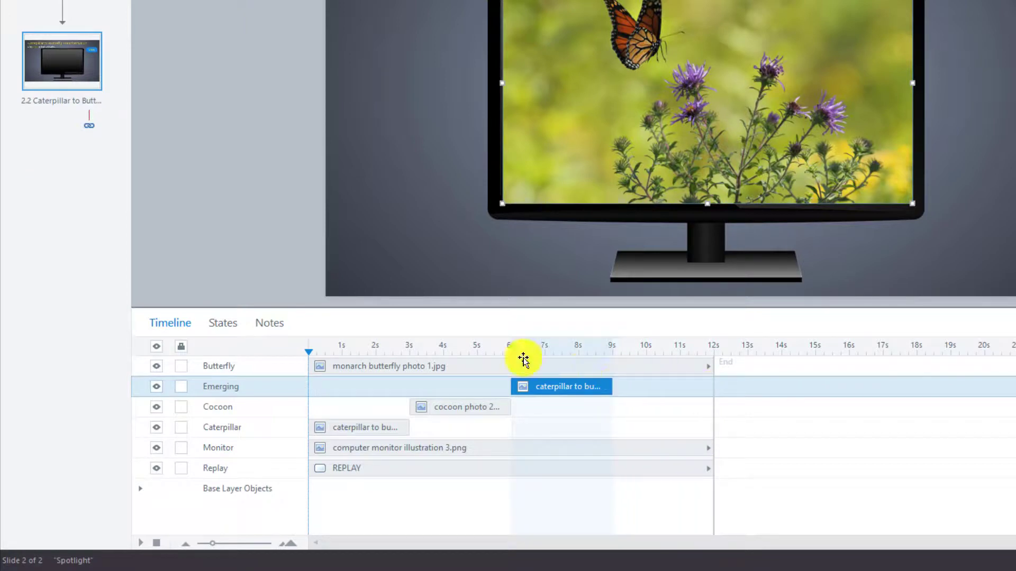
Set the Butterfly photo to start at 9 seconds on the timeline, keeping its end at the layer's end
{"action": "left_click", "coordinate": [324, 367]}
{"action": "left_click", "coordinate": [466, 369]}
{"action": "left_click", "coordinate": [433, 370]}
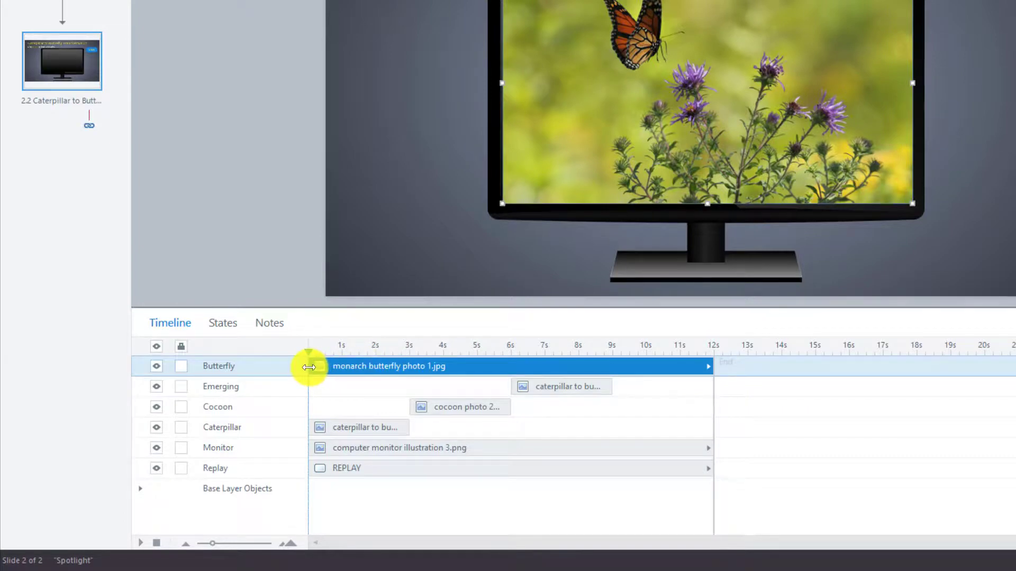
{"action": "left_click_drag", "start_coordinate": [309, 367], "coordinate": [613, 369]}
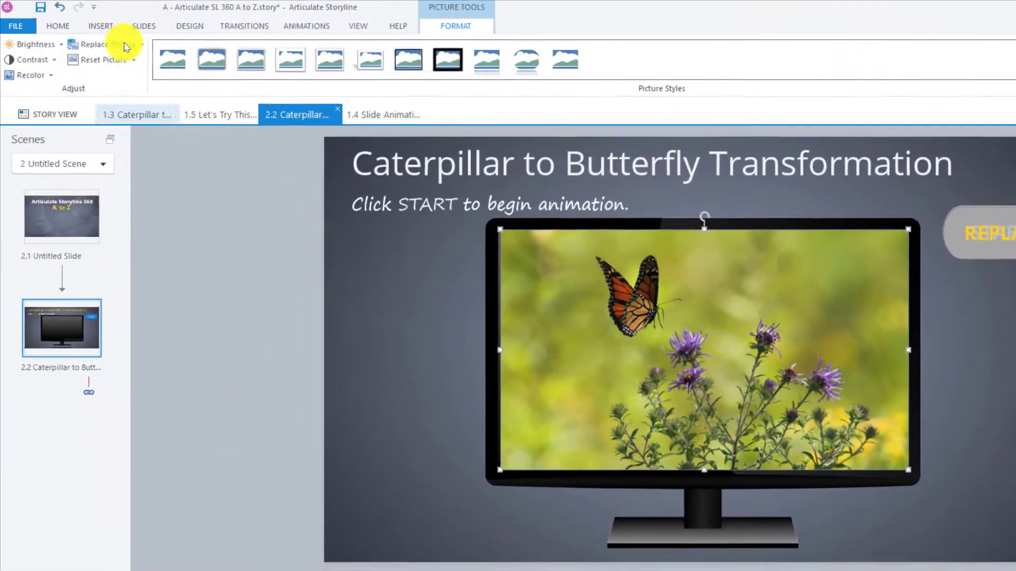
Insert a text box on the slide below the monitor screen, beside the monitor's stand
{"action": "left_click", "coordinate": [112, 31]}
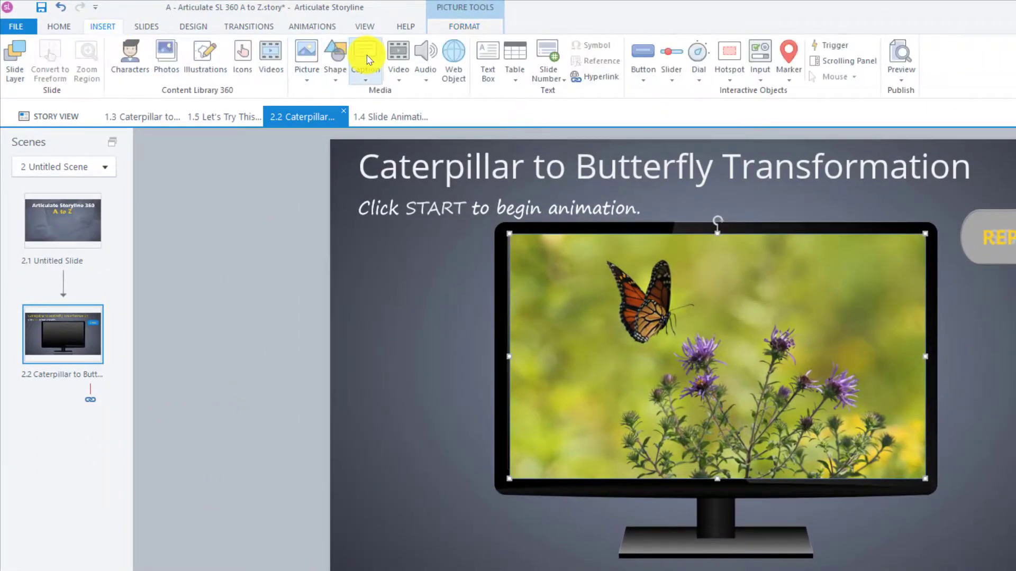
{"action": "left_click", "coordinate": [488, 57]}
{"action": "left_click_drag", "start_coordinate": [377, 506], "coordinate": [570, 538]}
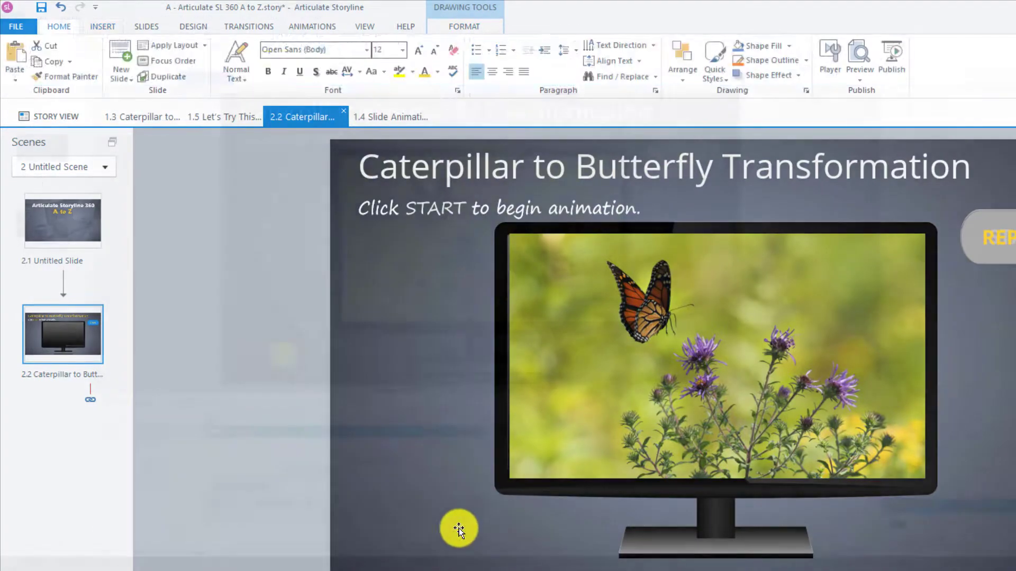